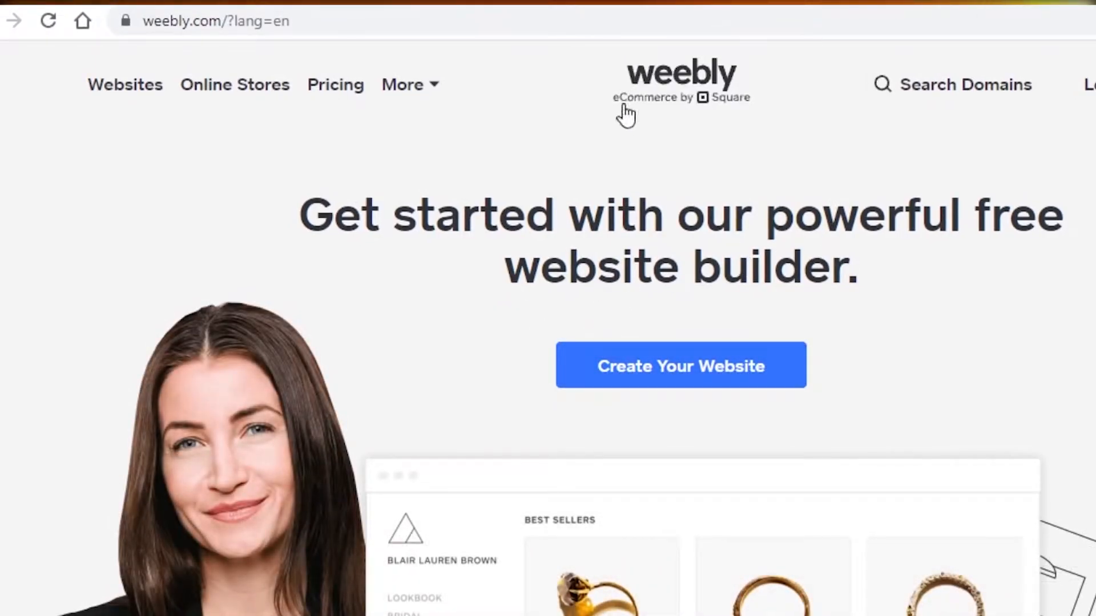
Start creating a website from the Weebly homepage and look over the sign-up form.
scroll(851, 362, "down", 5)
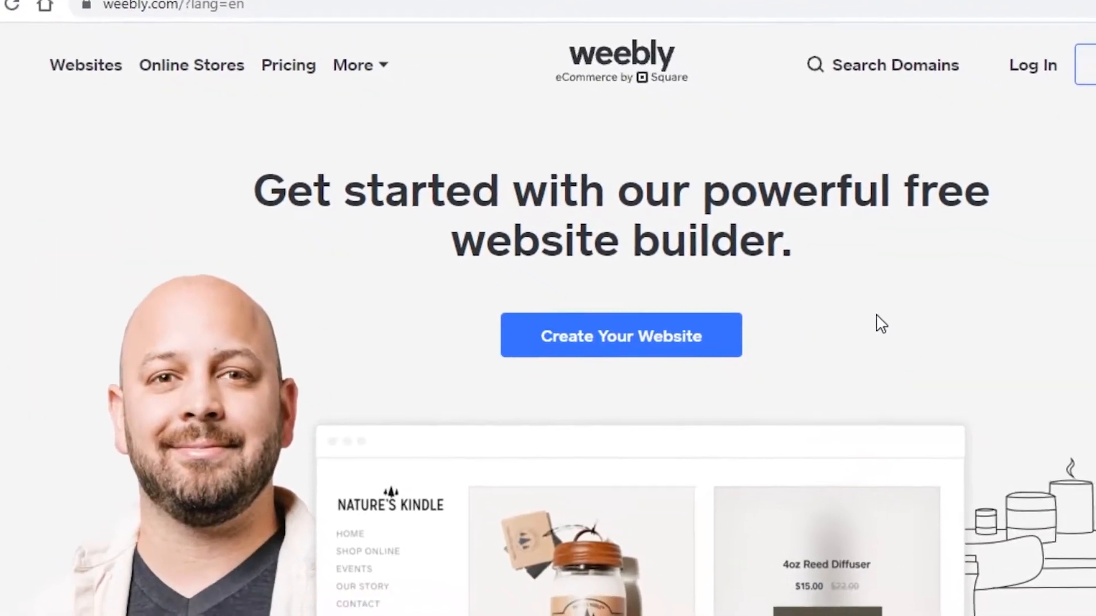
scroll(890, 331, "down", 5)
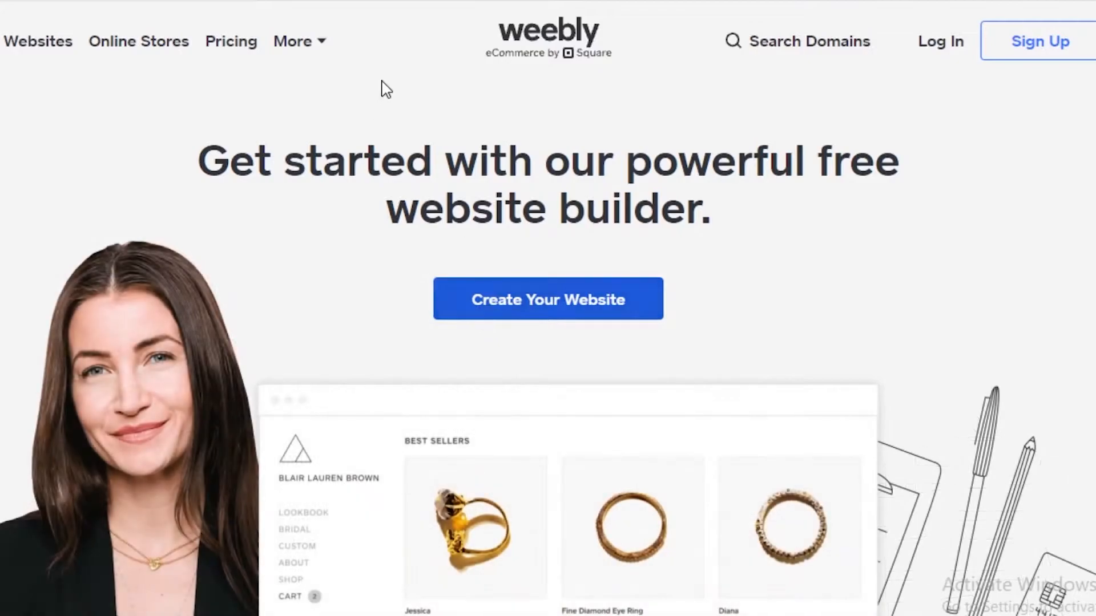
left_click(530, 313)
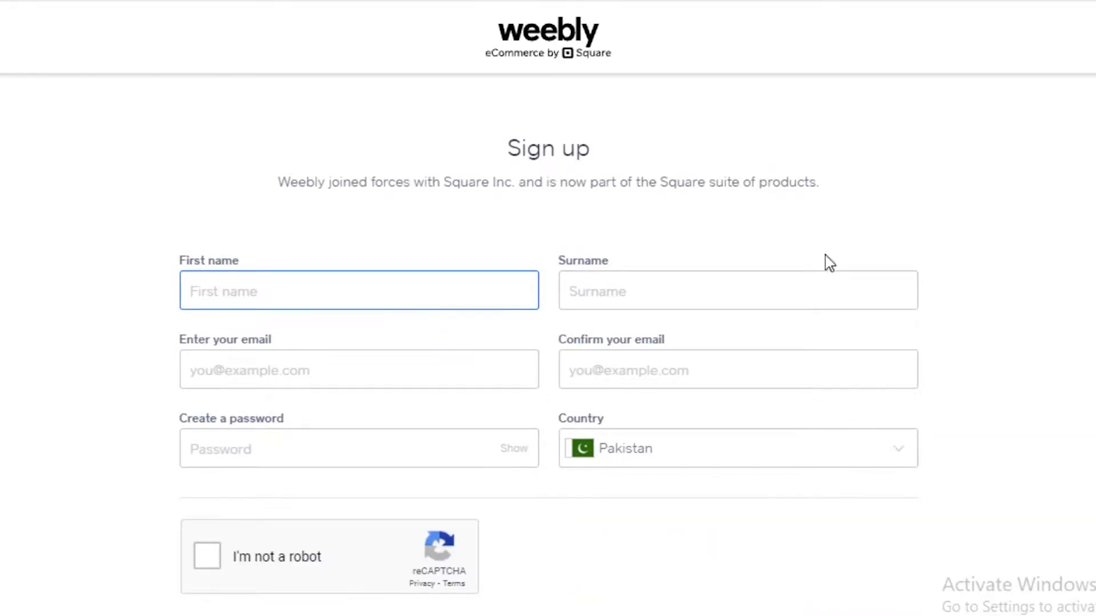
scroll(580, 340, "down", 4)
scroll(904, 285, "up", 4)
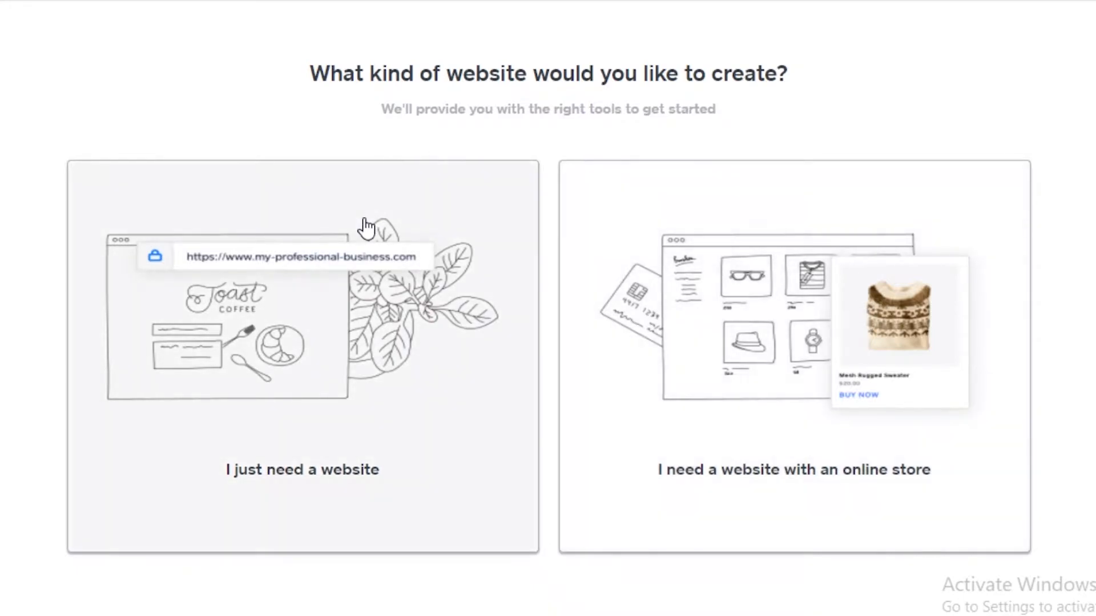
Choose a website with an online store and name the store SILK SCRUNCHIES.
left_click(797, 301)
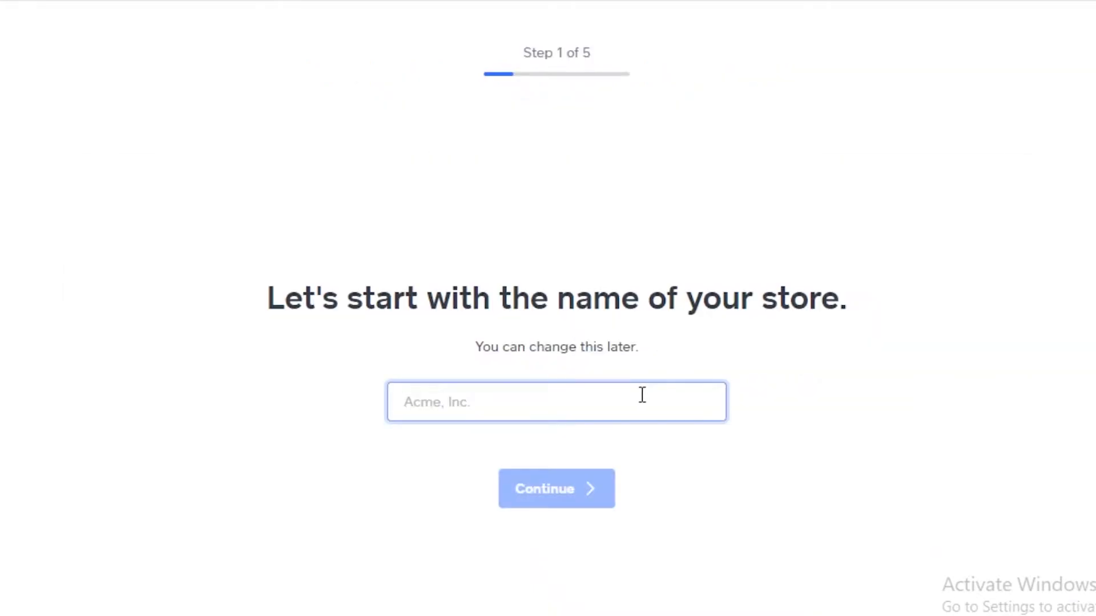
type("a")
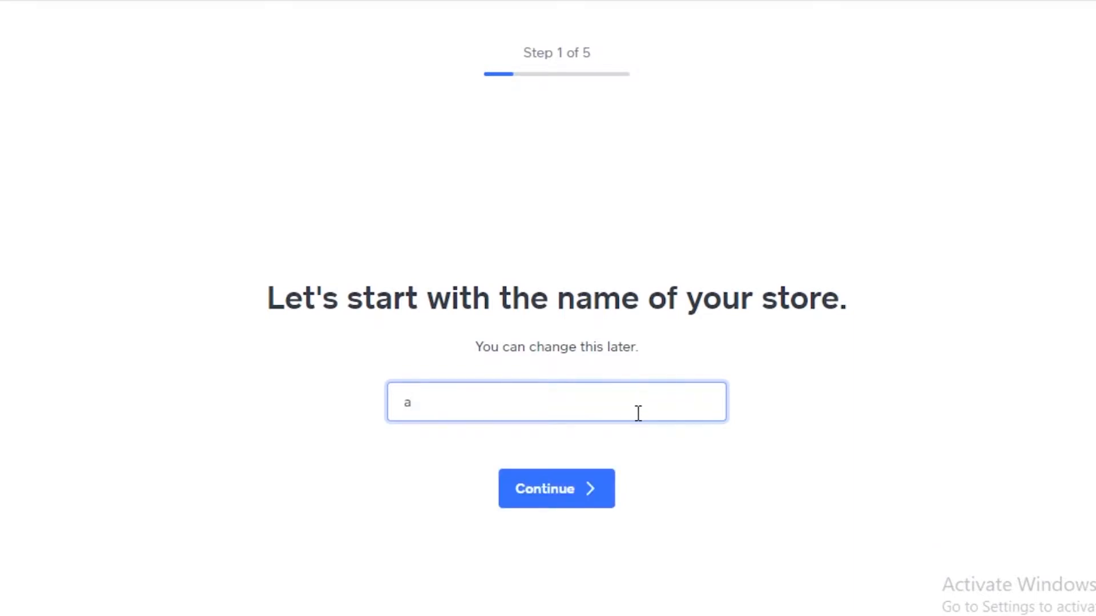
type("i")
key("BackSpace")
key("Home")
type("SILK")
left_click(513, 499)
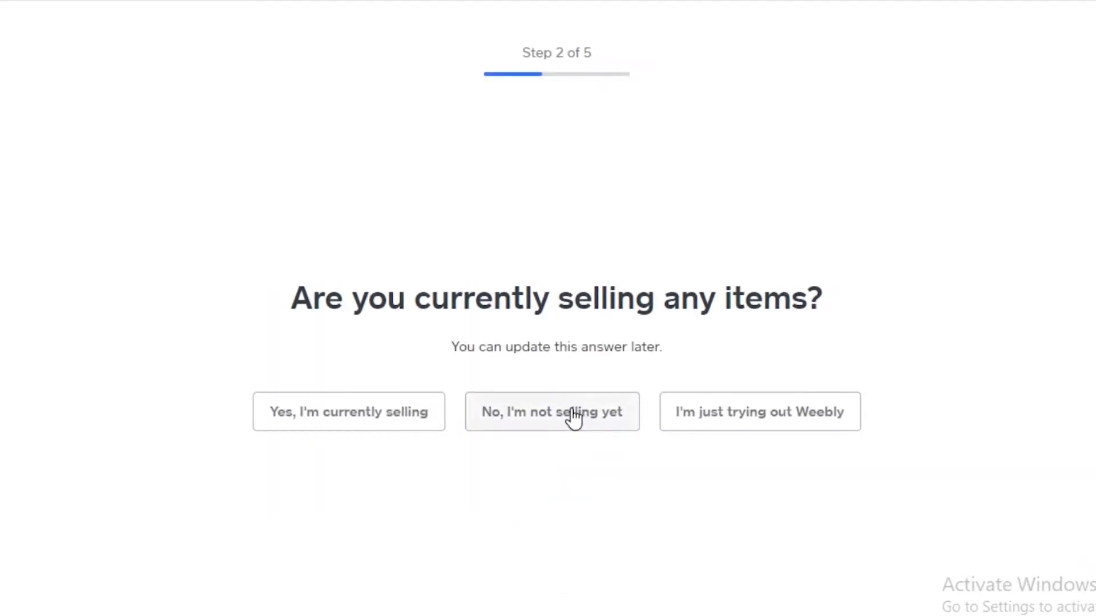
Answer that you are just trying out Weebly, choose Arts & Crafts as the item type, and finish the questionnaire.
left_click(739, 425)
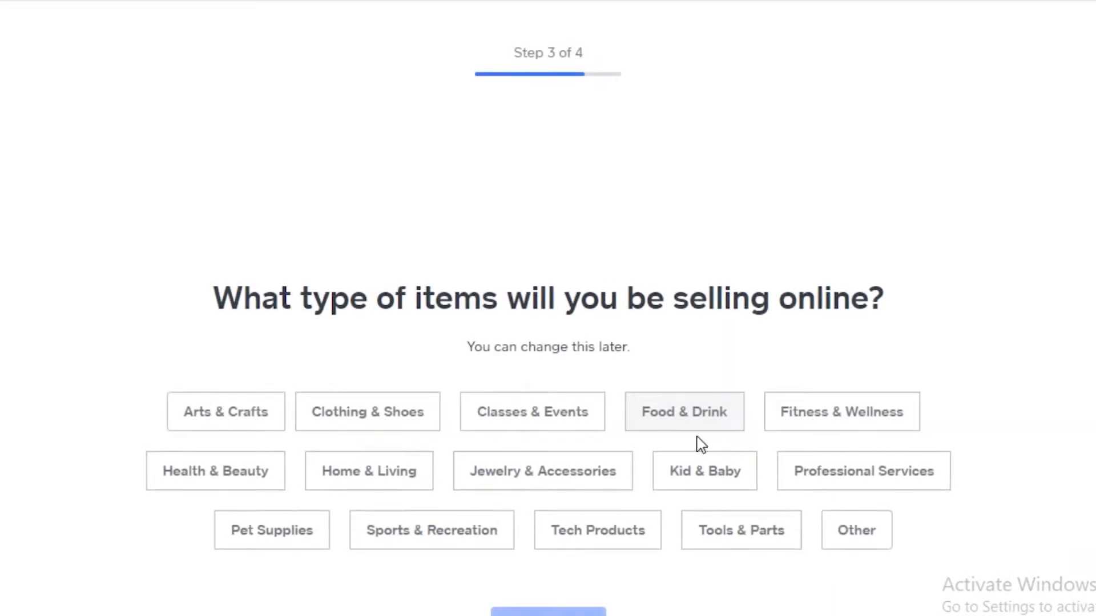
scroll(485, 485, "down", 3)
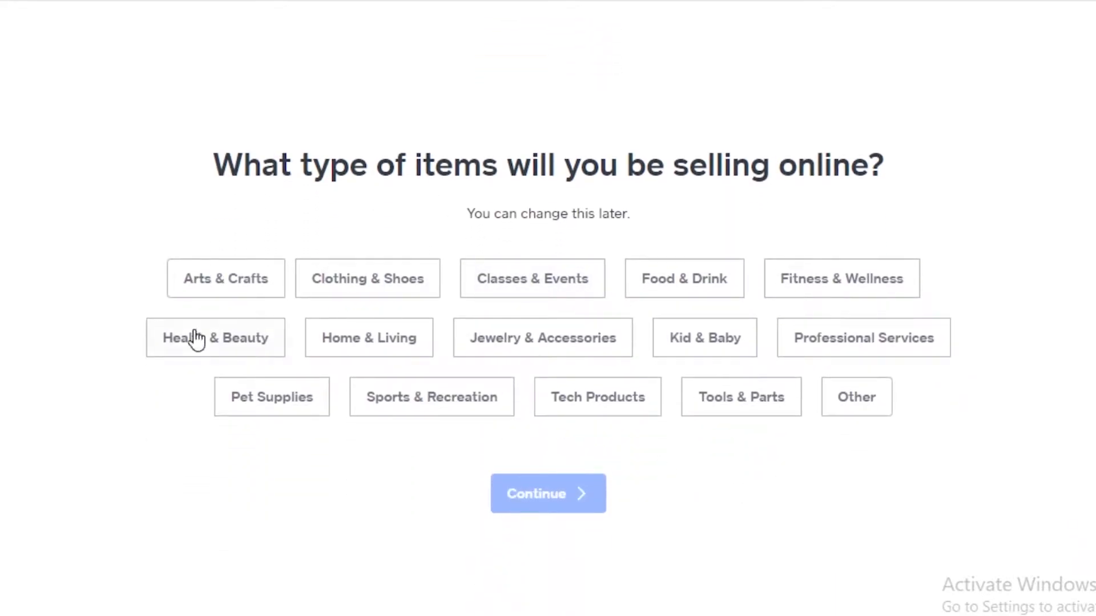
left_click(270, 285)
left_click(459, 490)
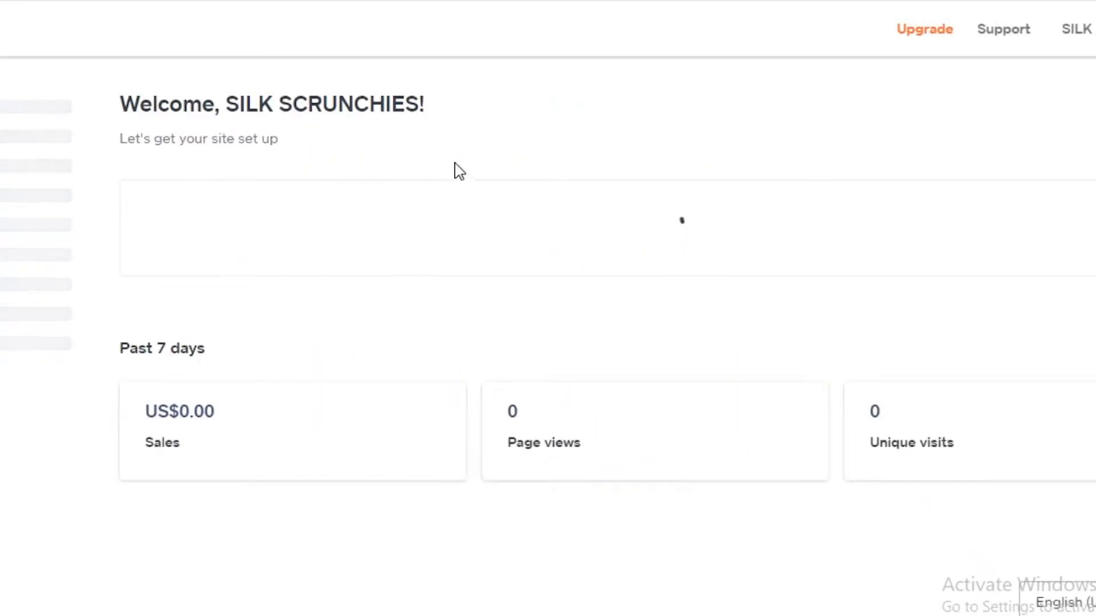
Examine the dashboard's setup guide and the entries under Fulfillment and Reports.
scroll(480, 303, "down", 2)
scroll(487, 313, "up", 3)
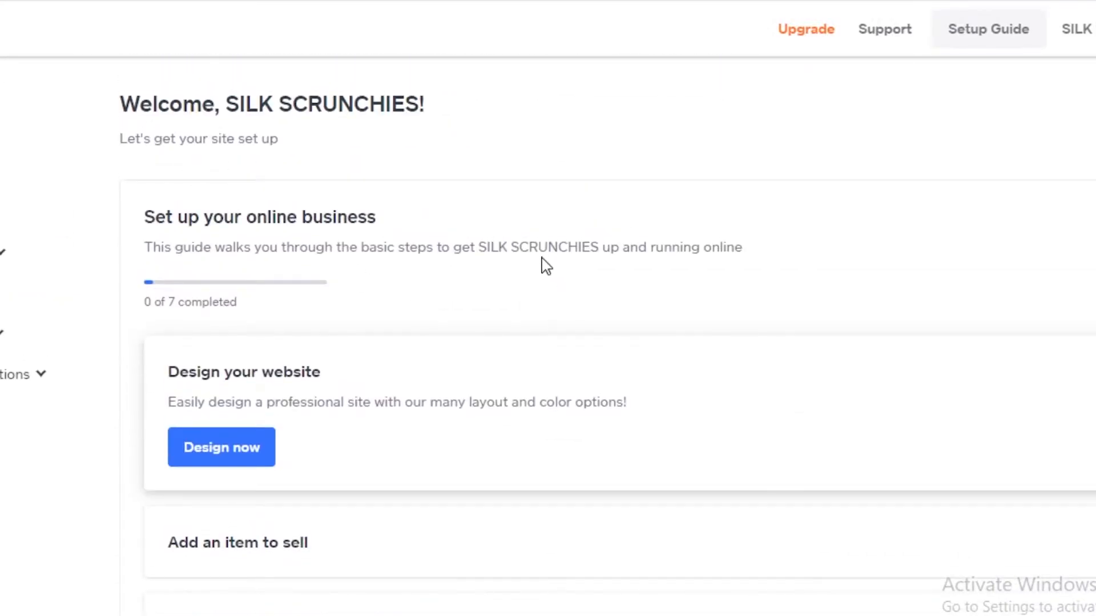
scroll(431, 425, "down", 4)
scroll(420, 393, "up", 4)
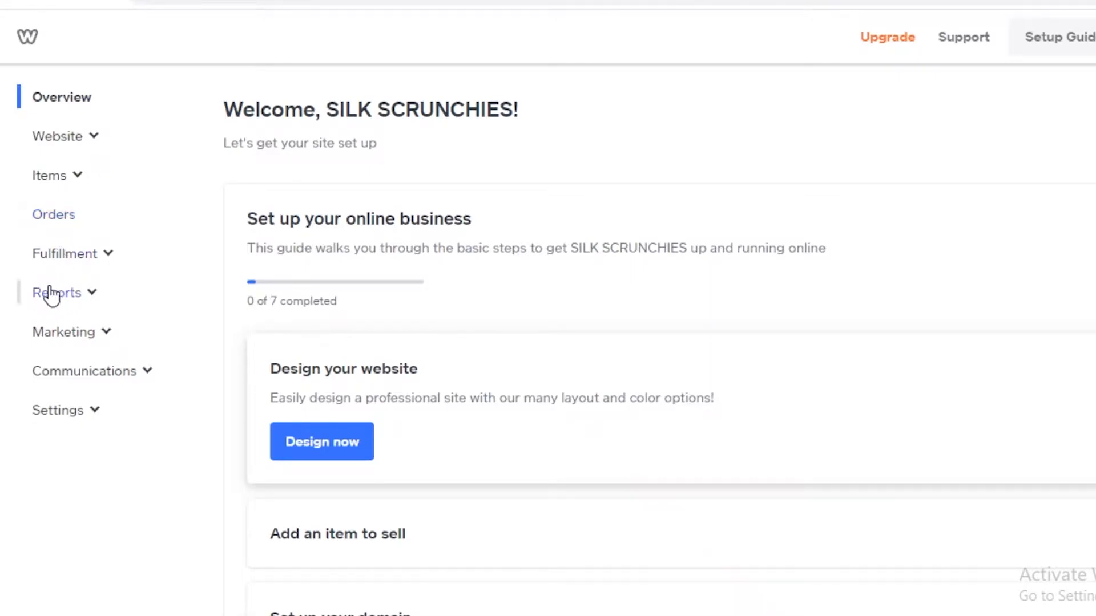
left_click(108, 255)
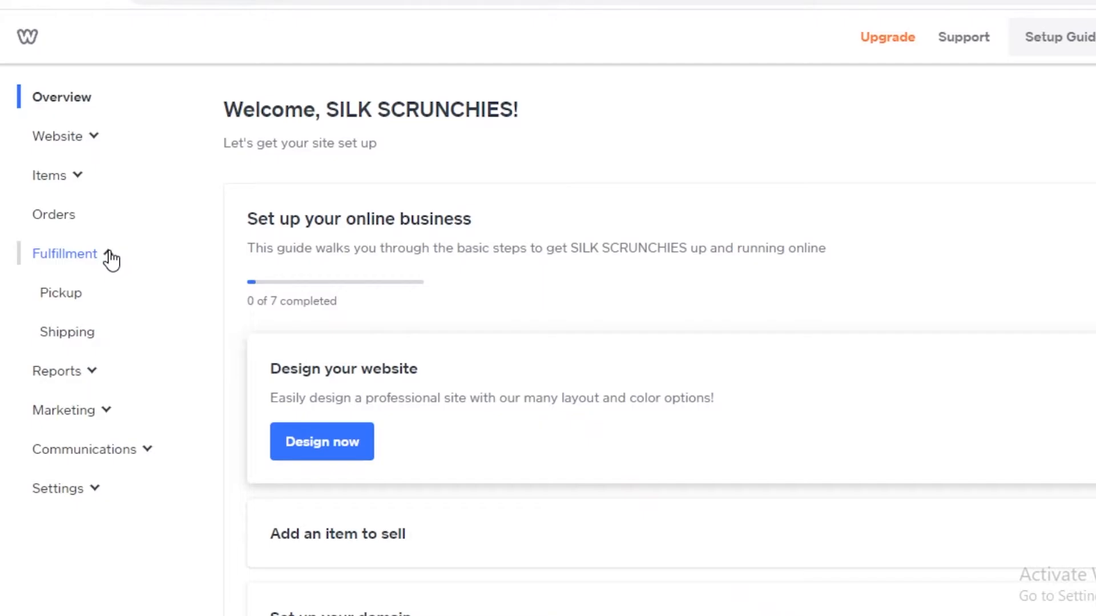
left_click(77, 373)
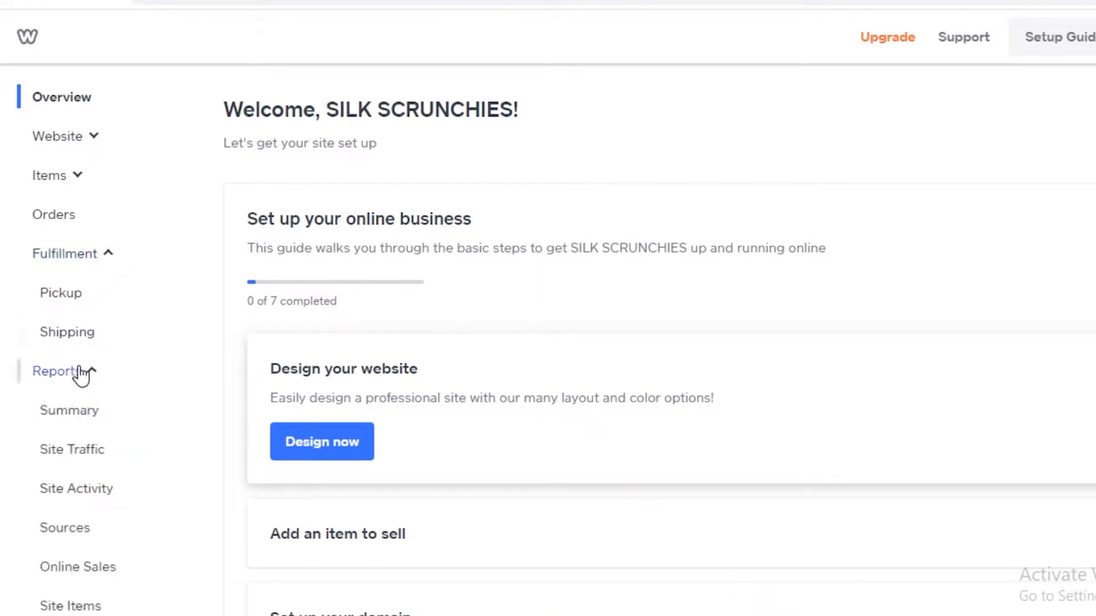
scroll(81, 496, "down", 5)
scroll(102, 384, "up", 5)
Open the website for editing from the dashboard.
left_click(88, 153)
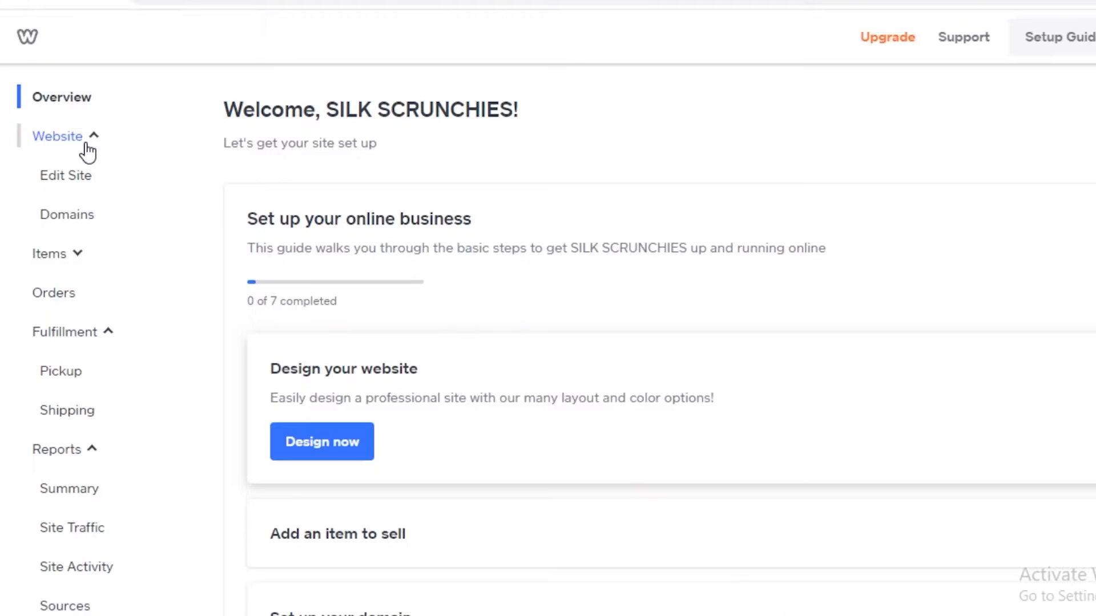
left_click(74, 182)
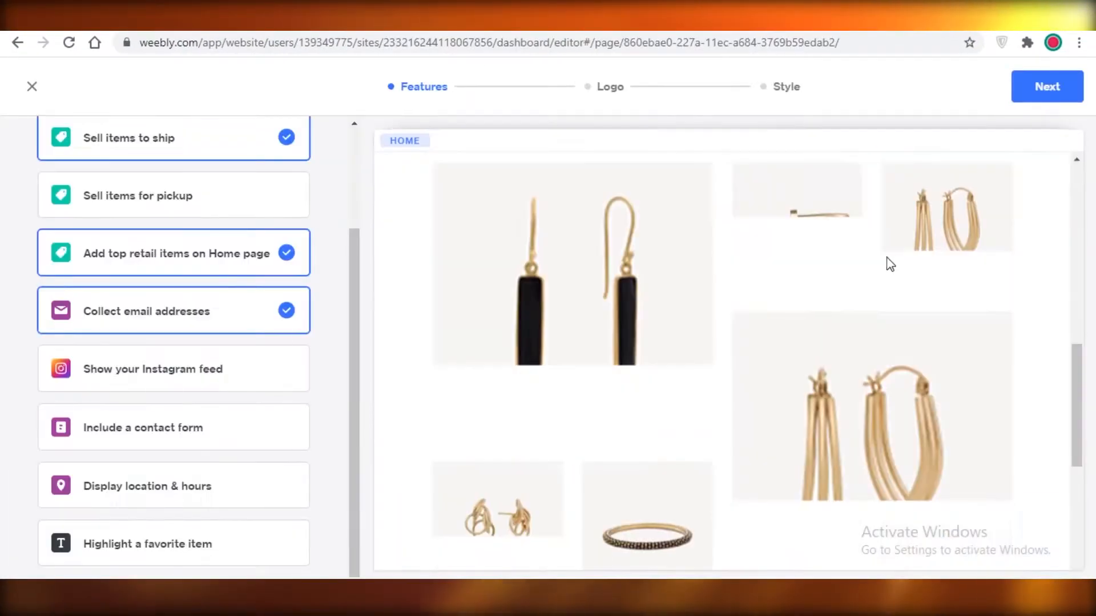
Examine the Home page preview from header to footer along with the list of selectable site features.
scroll(886, 264, "down", 10)
scroll(886, 264, "up", 8)
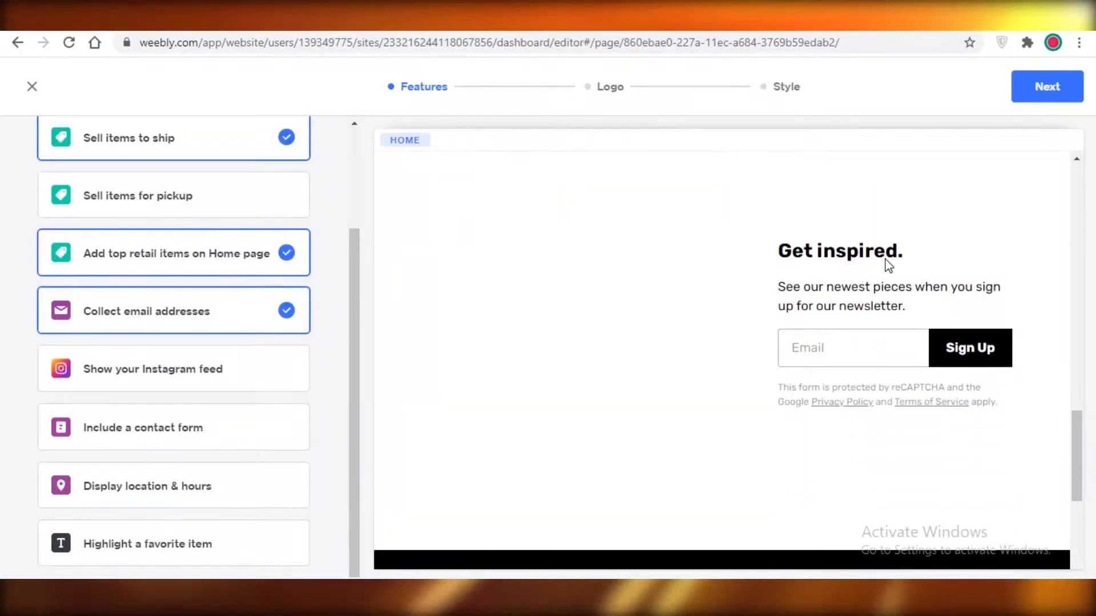
scroll(886, 269, "up", 6)
scroll(344, 318, "up", 3)
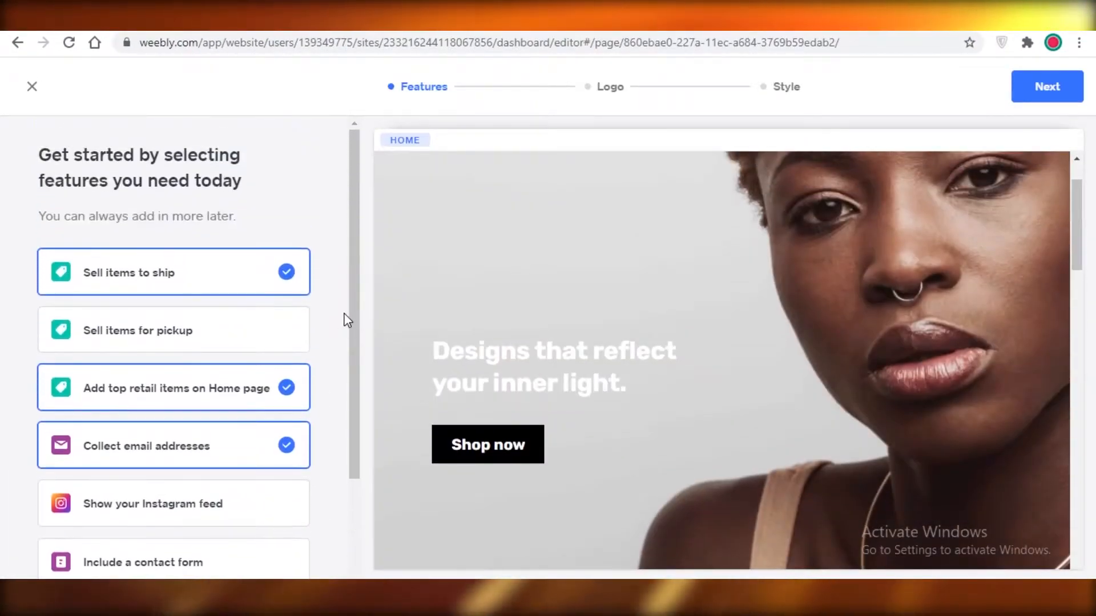
scroll(1076, 274, "up", 2)
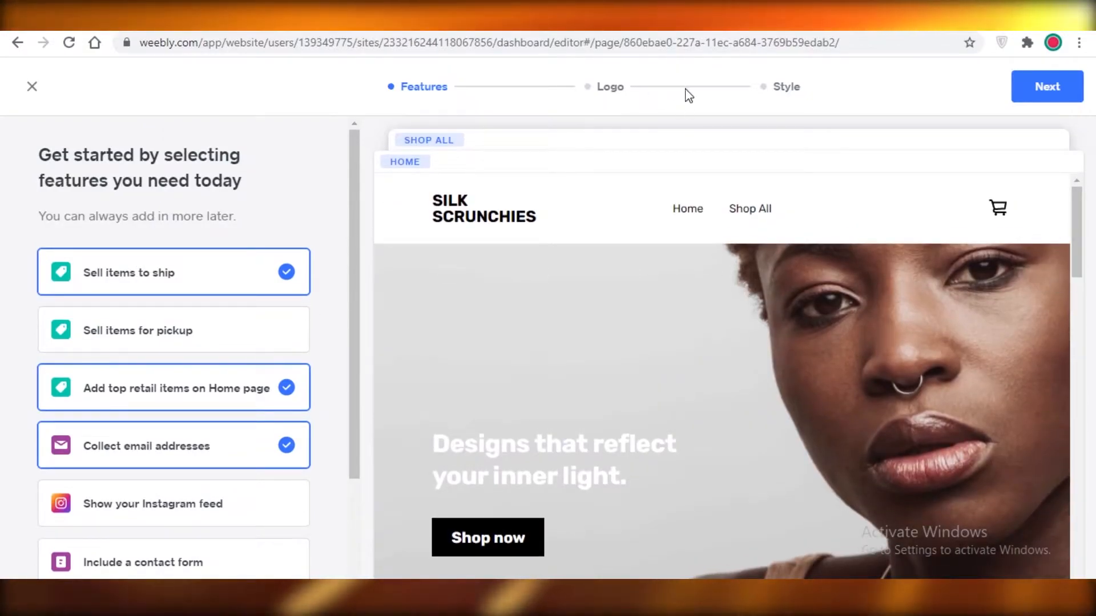
scroll(555, 289, "down", 6)
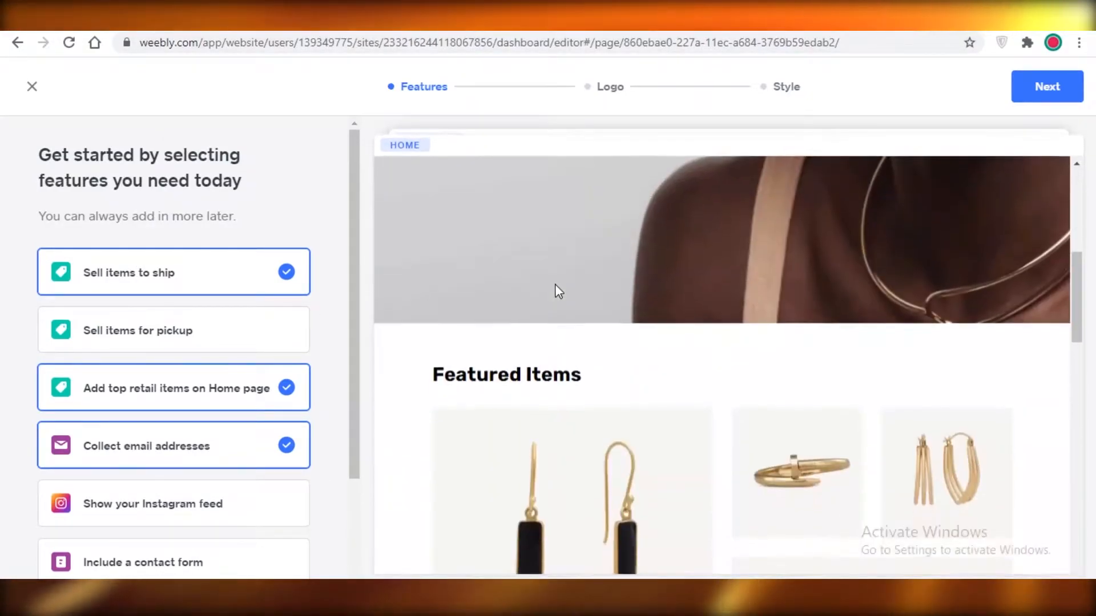
scroll(555, 289, "up", 5)
scroll(632, 296, "down", 12)
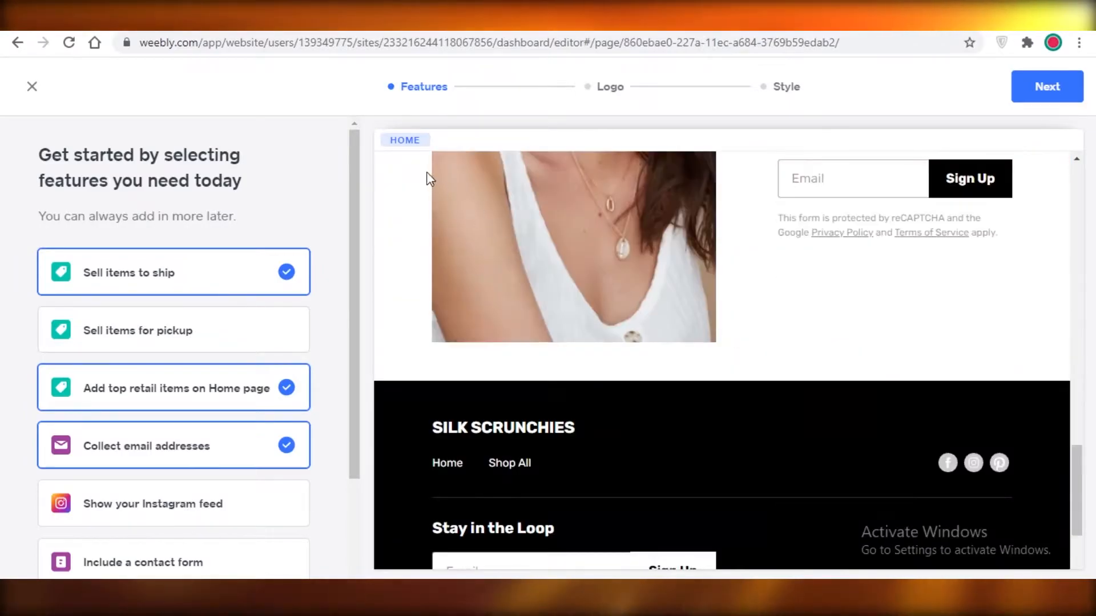
scroll(429, 172, "down", 3)
scroll(205, 353, "down", 3)
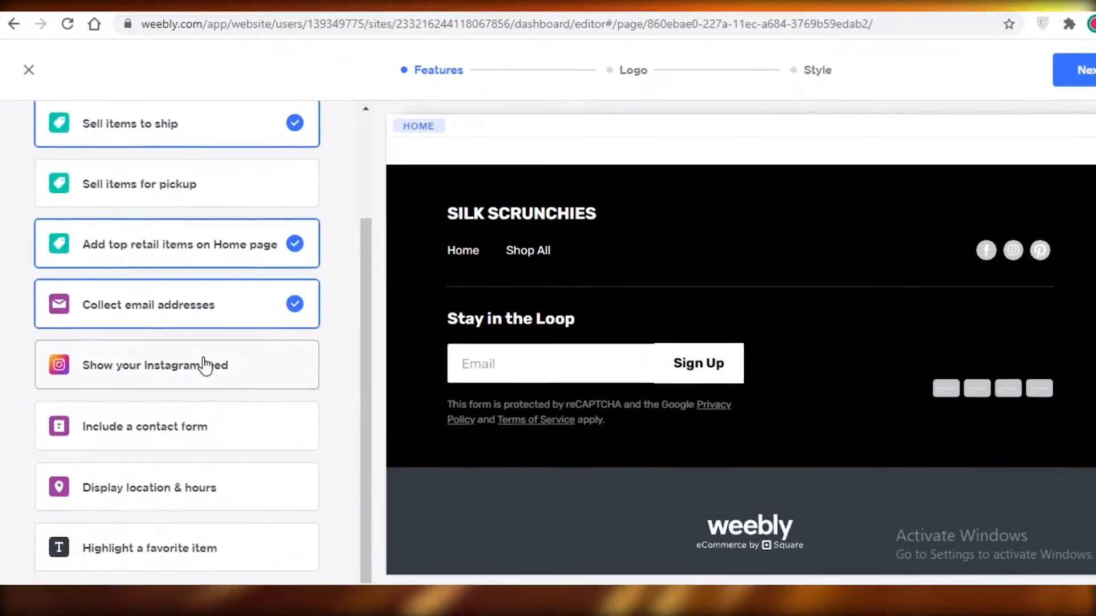
scroll(259, 422, "up", 3)
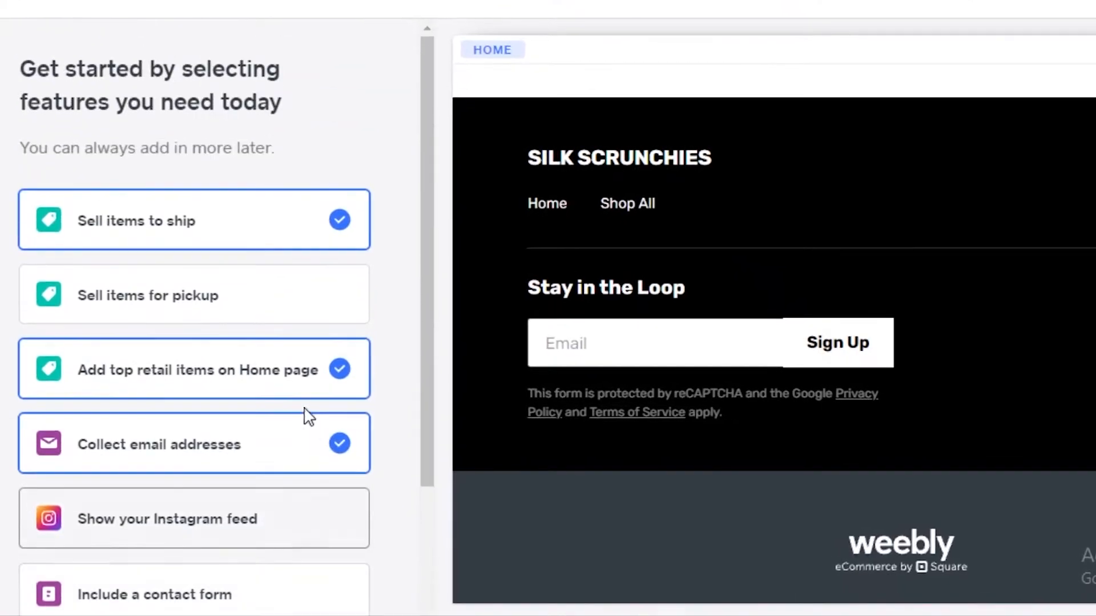
scroll(991, 180, "up", 15)
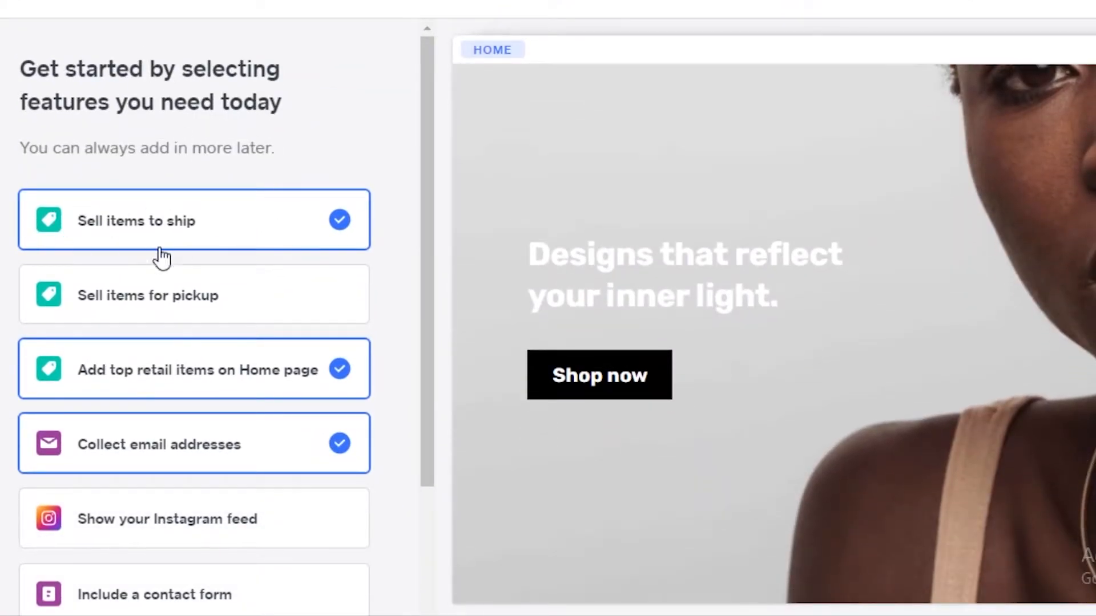
Try out the Instagram feed, contact form, location & hours and favorite item features, leaving all four deselected.
scroll(93, 430, "down", 3)
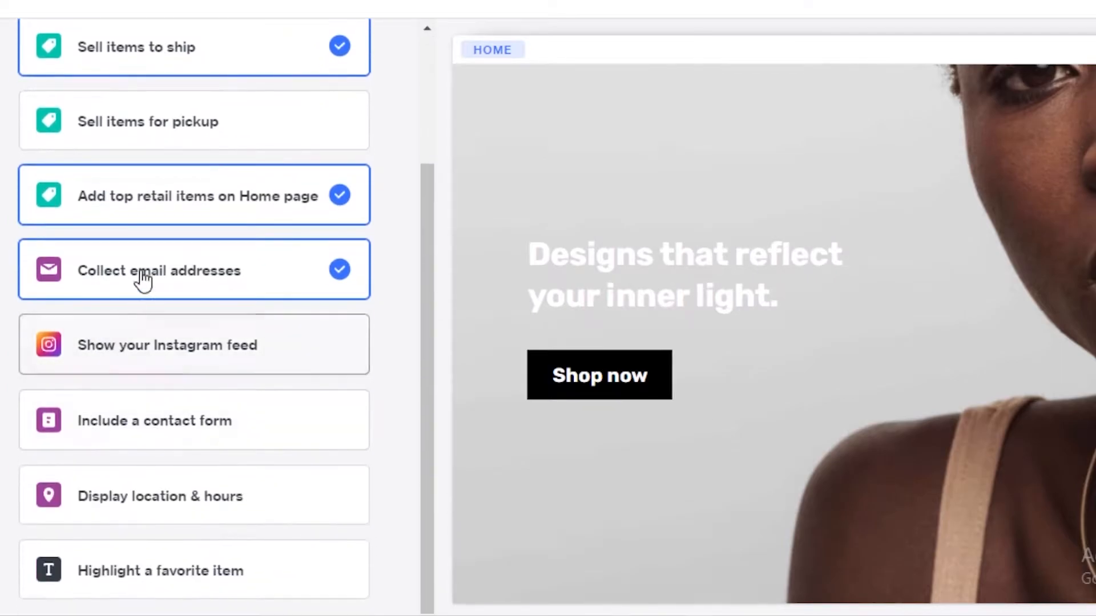
double_click(150, 570)
left_click(151, 579)
left_click(171, 502)
left_click(174, 422)
left_click(176, 357)
left_click(137, 439)
left_click(147, 500)
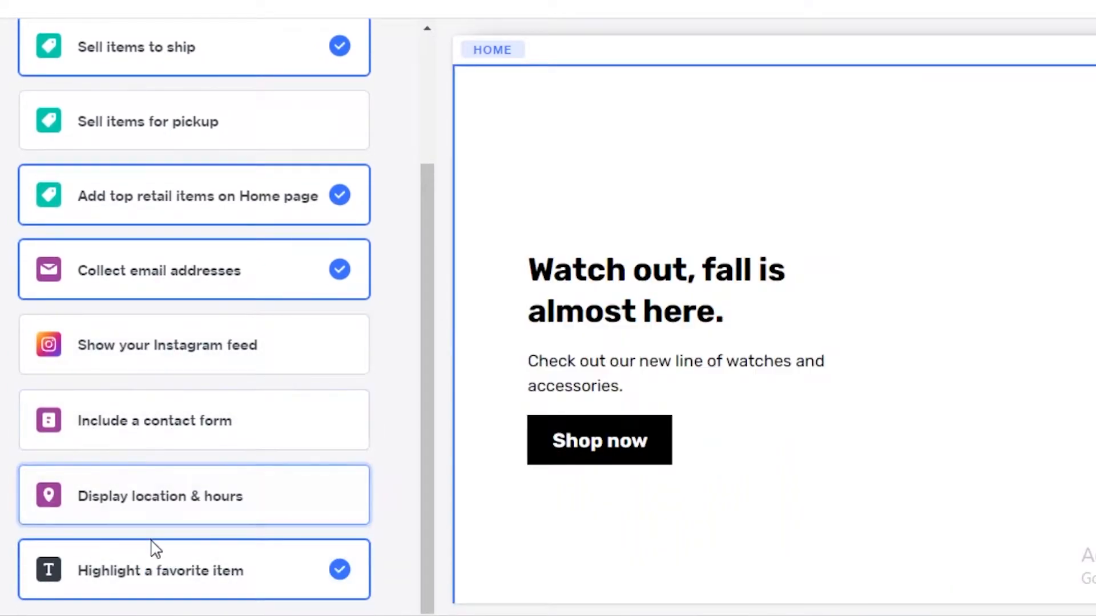
left_click(153, 547)
Deselect the Collect email addresses, Add top retail items on Home page and Sell items to ship features.
left_click(162, 294)
left_click(162, 219)
scroll(162, 222, "up", 3)
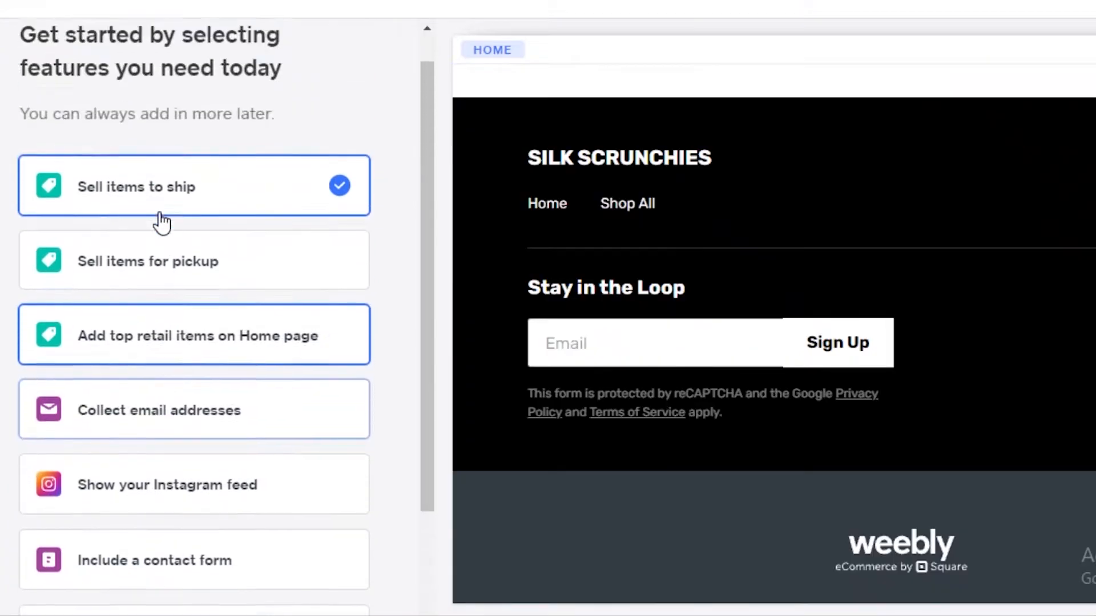
left_click(161, 237)
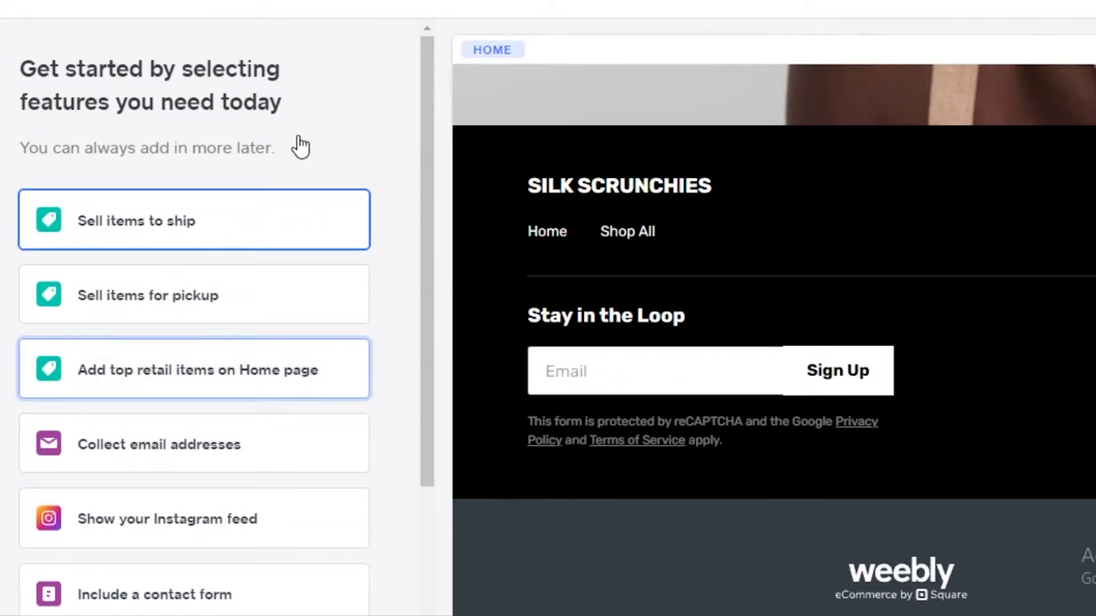
Select the shipping, pickup, top retail items, email collection and contact form features, and continue to the Logo stage.
left_click(166, 235)
left_click(160, 309)
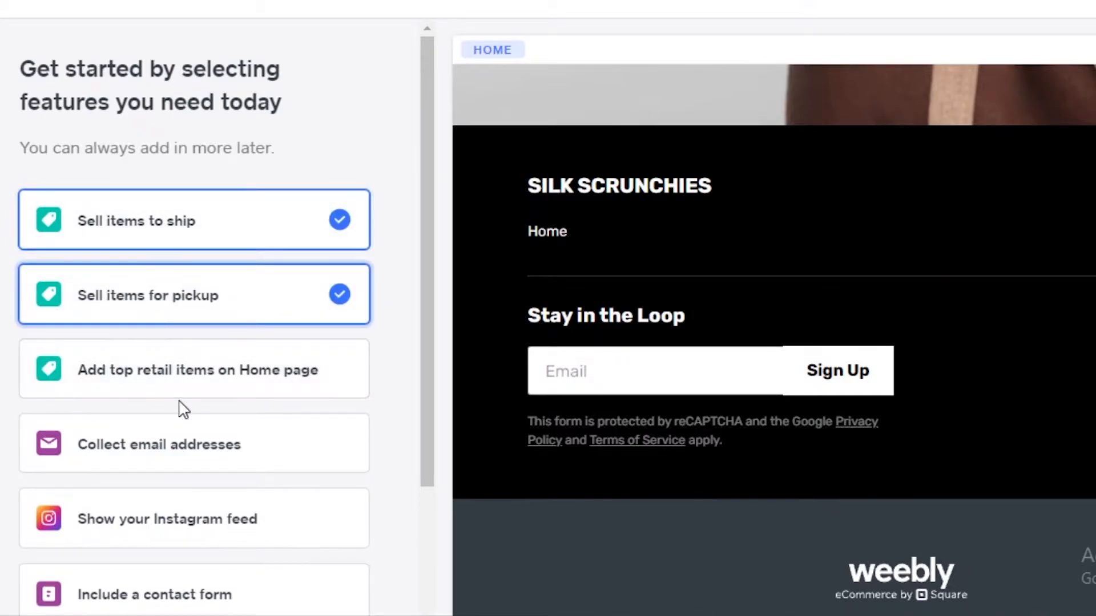
scroll(90, 360, "down", 2)
left_click(142, 261)
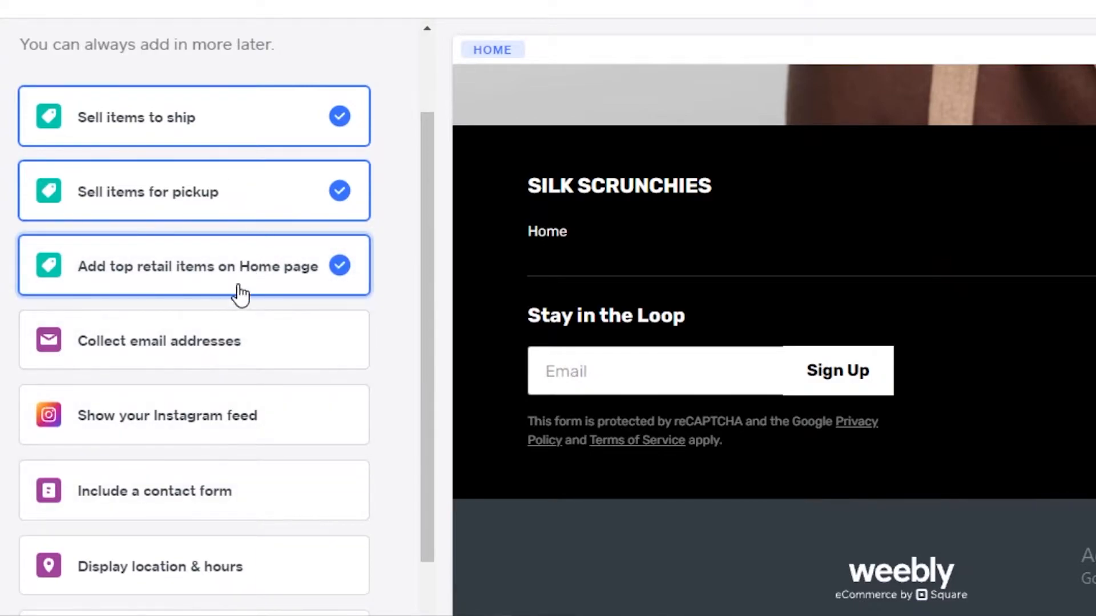
left_click(197, 354)
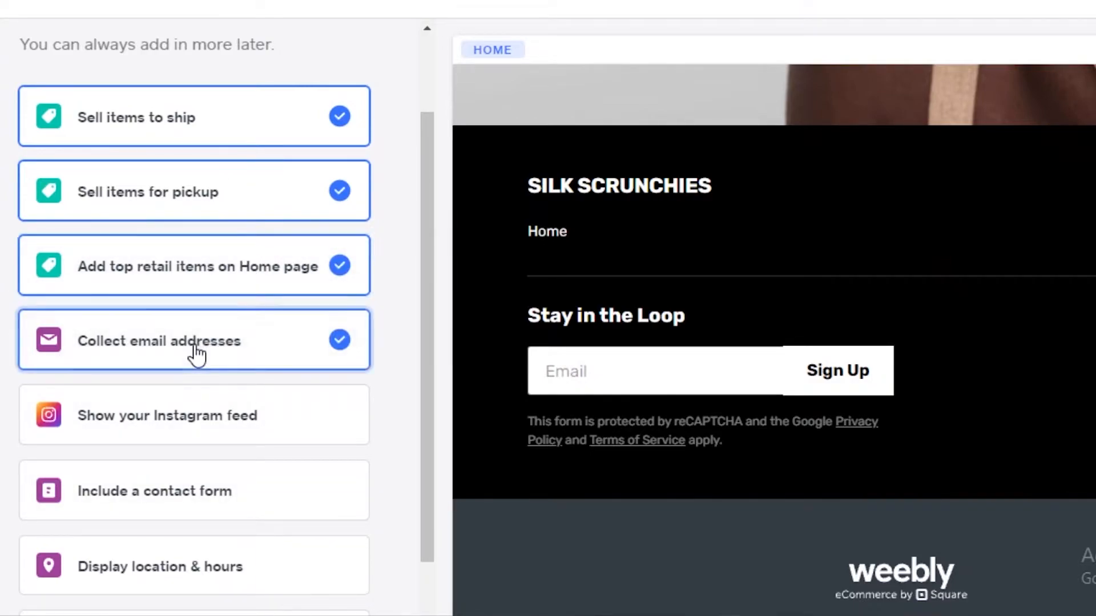
scroll(171, 431, "down", 1)
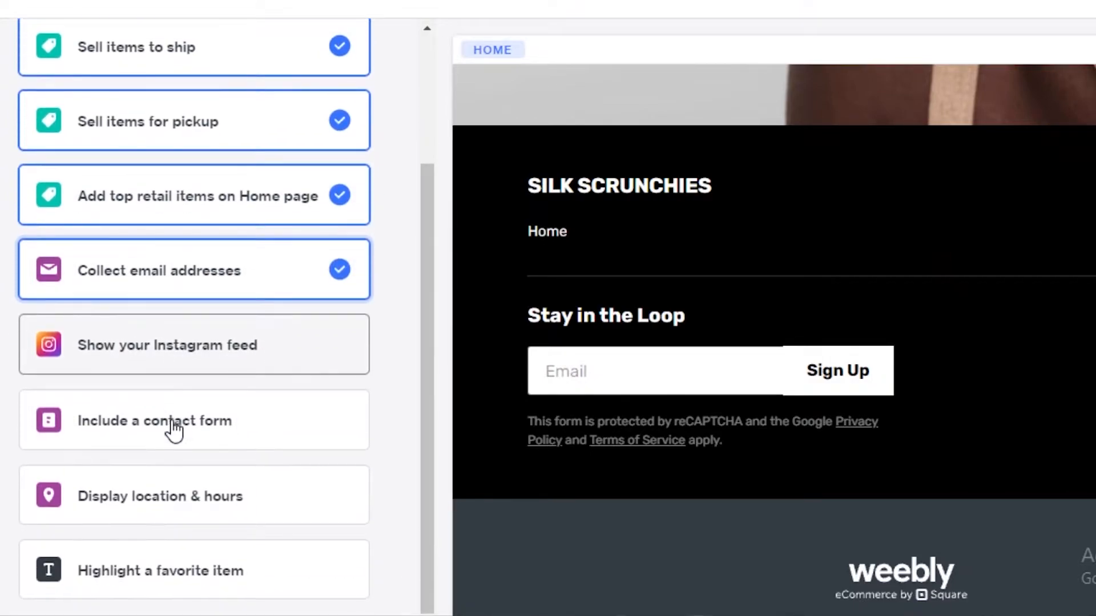
left_click(251, 445)
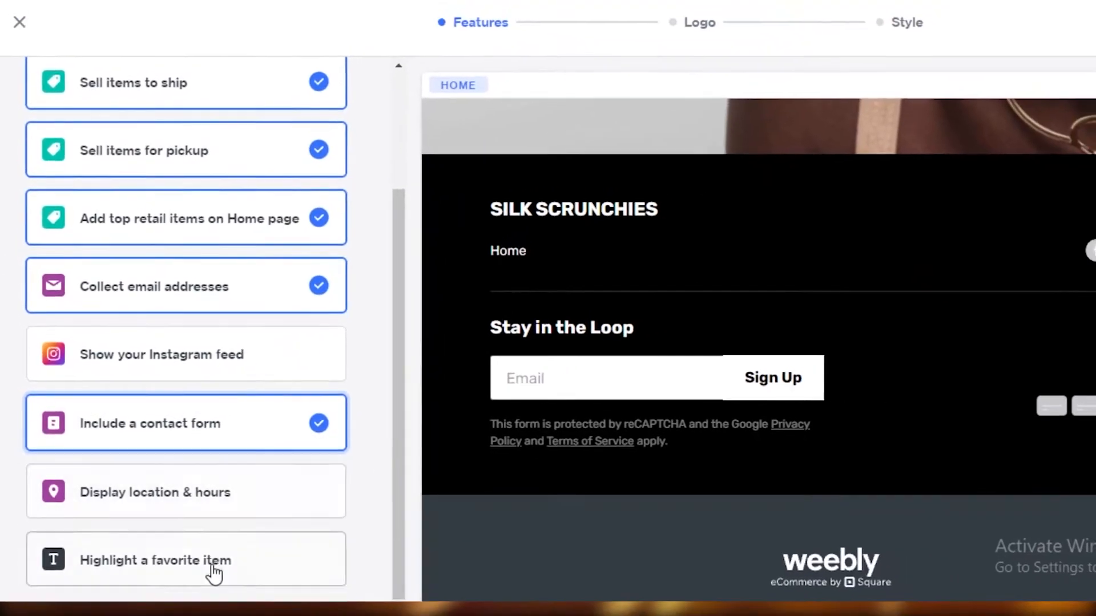
scroll(1020, 167, "up", 5)
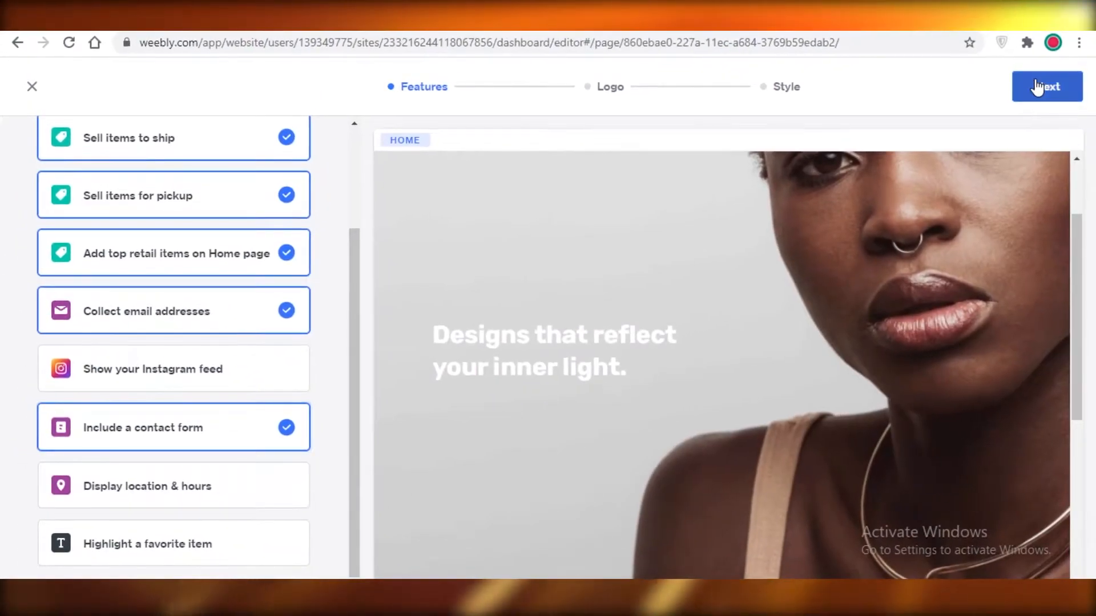
left_click(1091, 60)
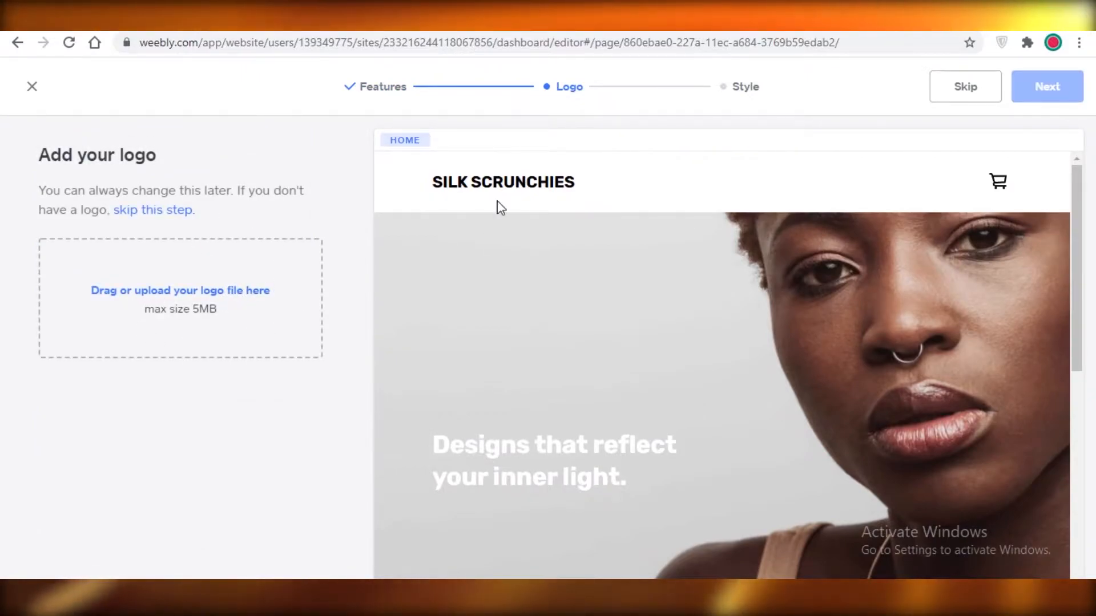
Skip the logo upload and try out the Playful, Classic, Elegant, Strong and Modern fonts for the site style.
left_click(959, 86)
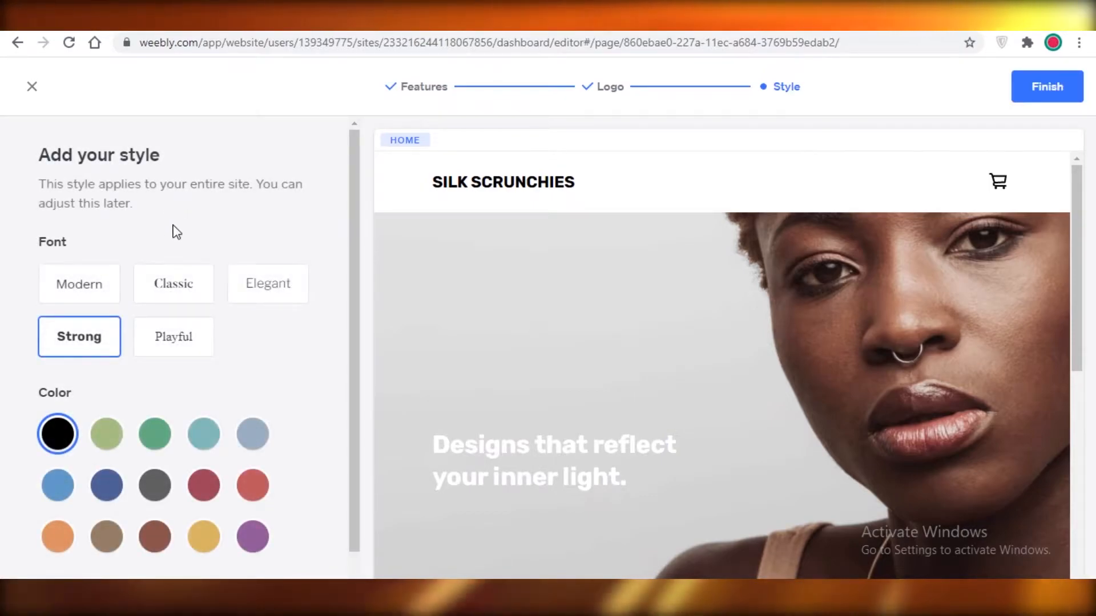
left_click(112, 299)
left_click(149, 340)
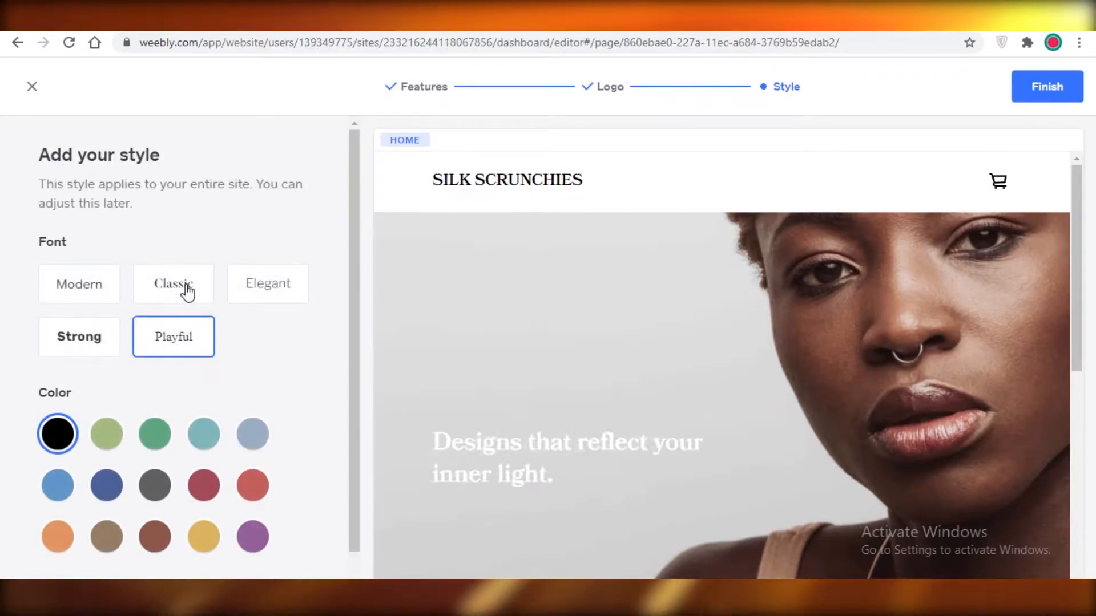
left_click(165, 289)
left_click(234, 295)
left_click(92, 343)
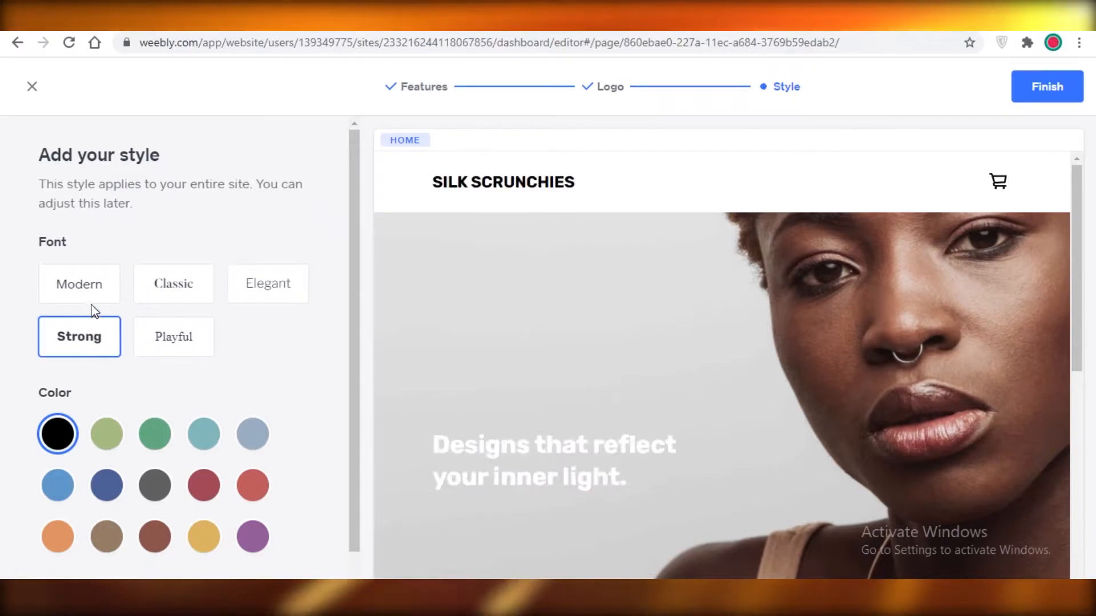
left_click(103, 300)
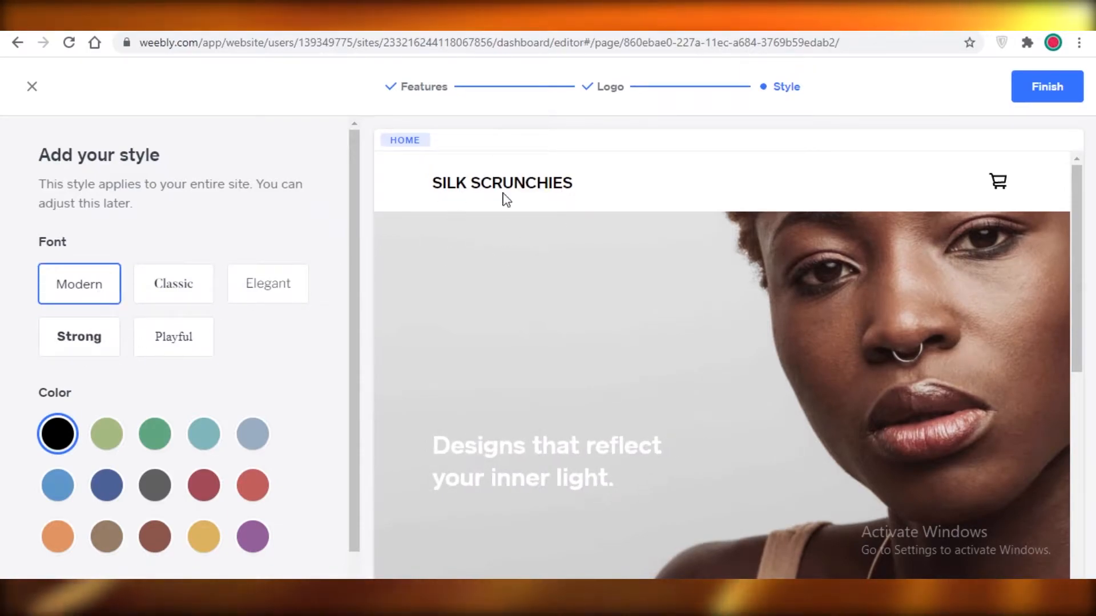
left_click(194, 298)
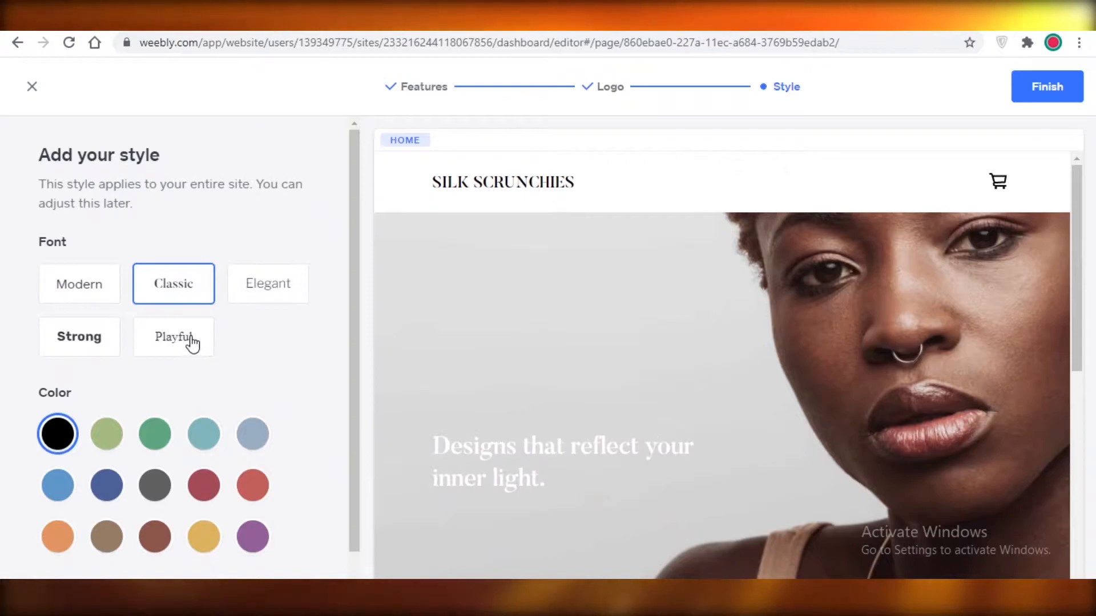
left_click(191, 340)
left_click(274, 296)
left_click(155, 331)
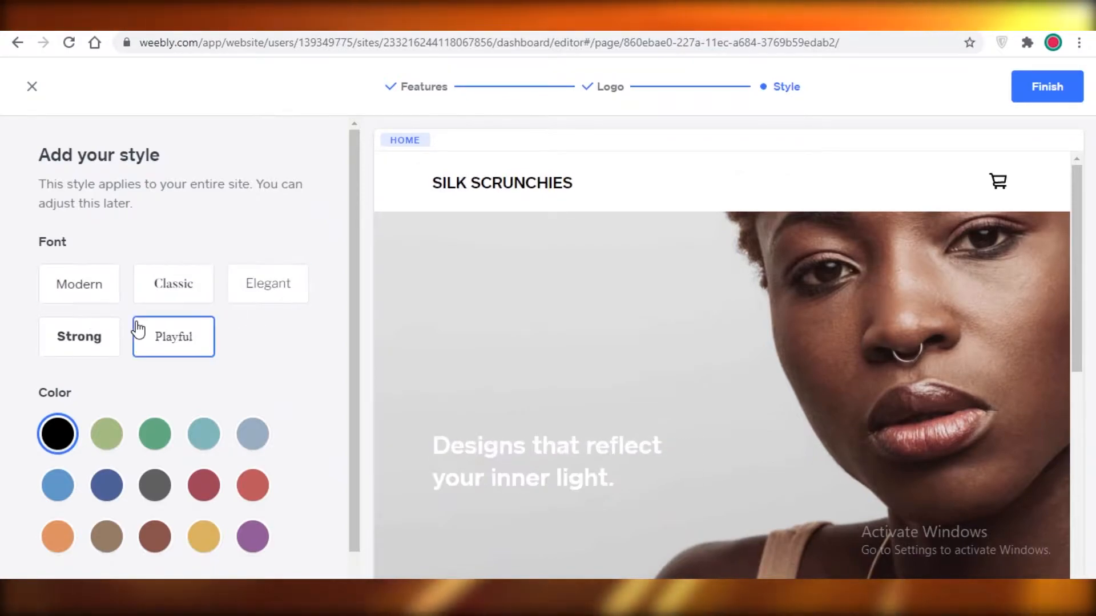
left_click(251, 282)
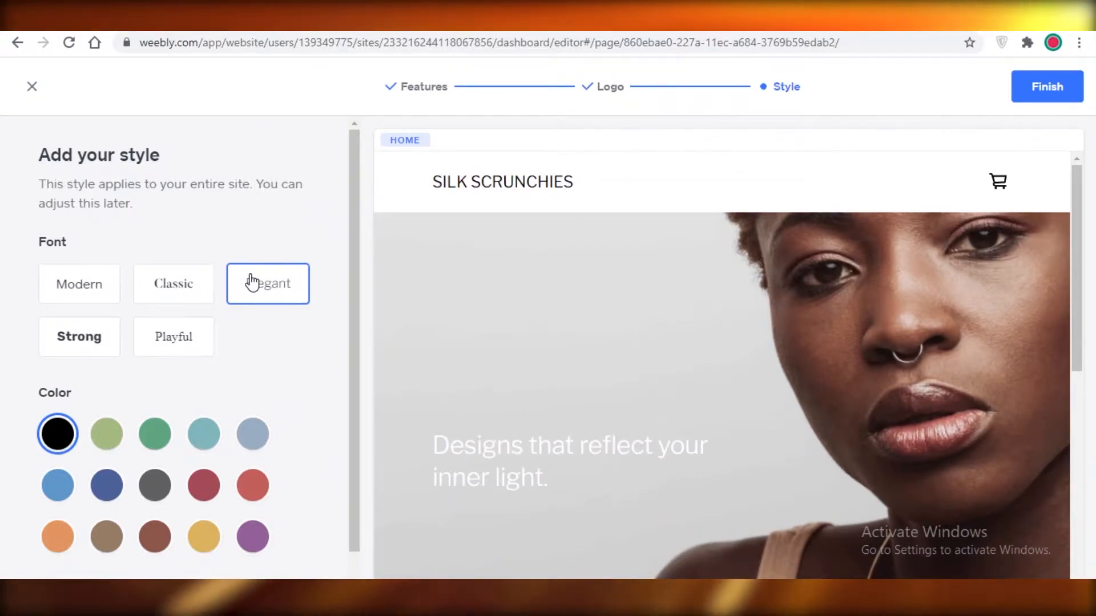
Apply the Playful font and the dark red color to the site style, and finish the website setup.
left_click(181, 341)
scroll(182, 366, "down", 1)
left_click(253, 456)
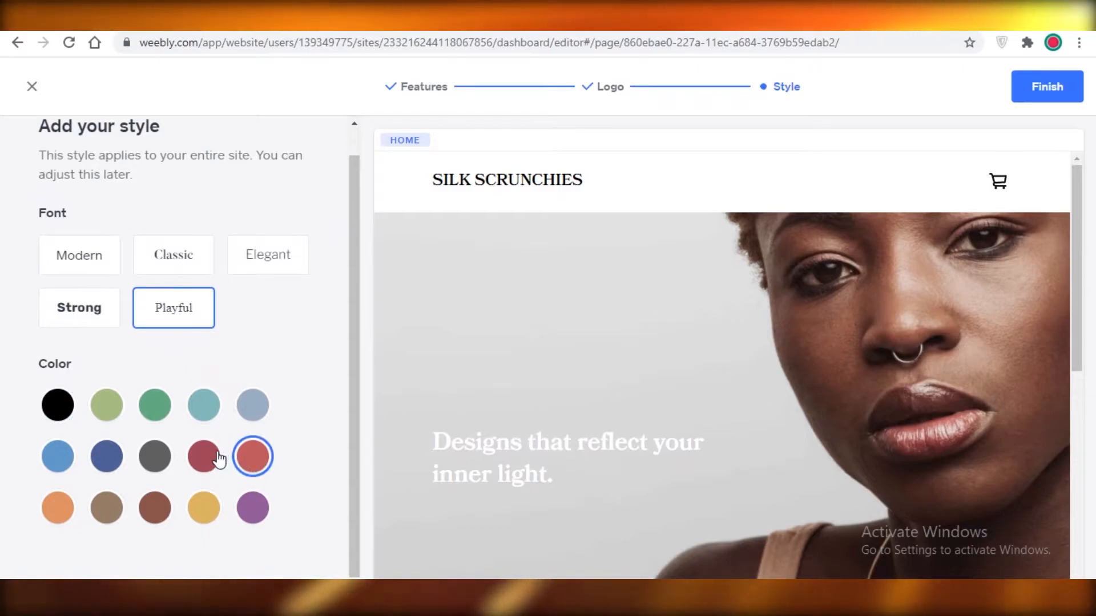
left_click(204, 459)
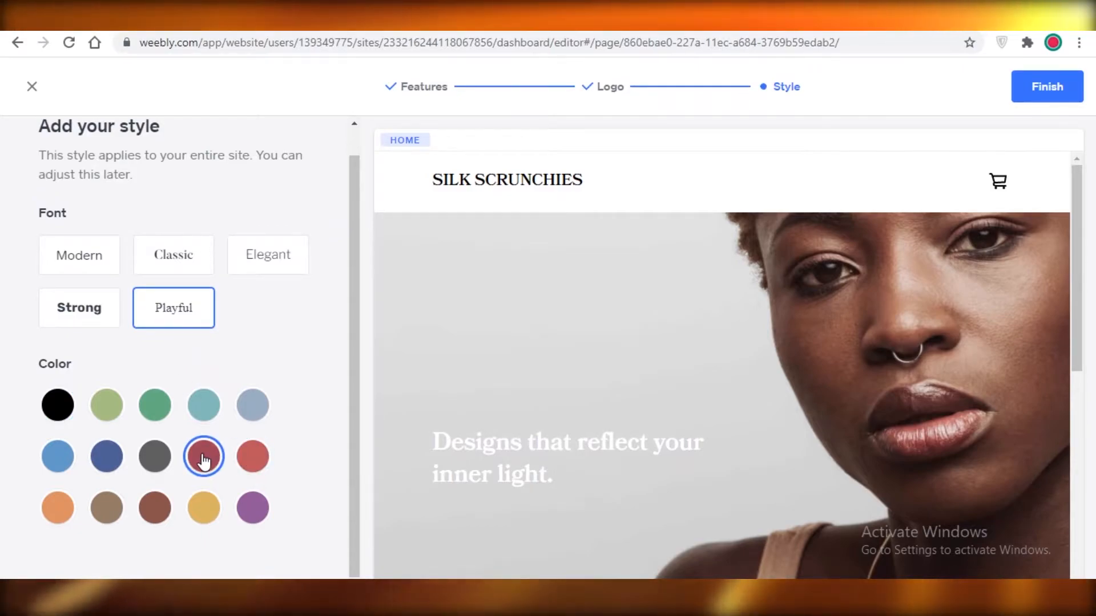
left_click(1022, 96)
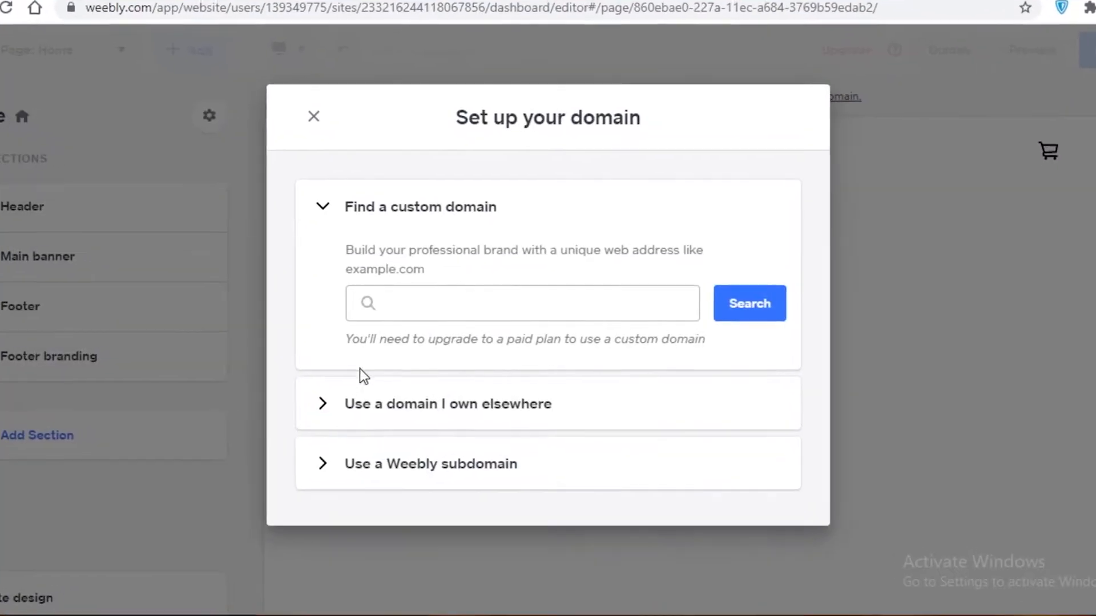
Examine the domain options: finding a custom domain, using a domain owned elsewhere, and using a free Weebly subdomain.
left_click(314, 212)
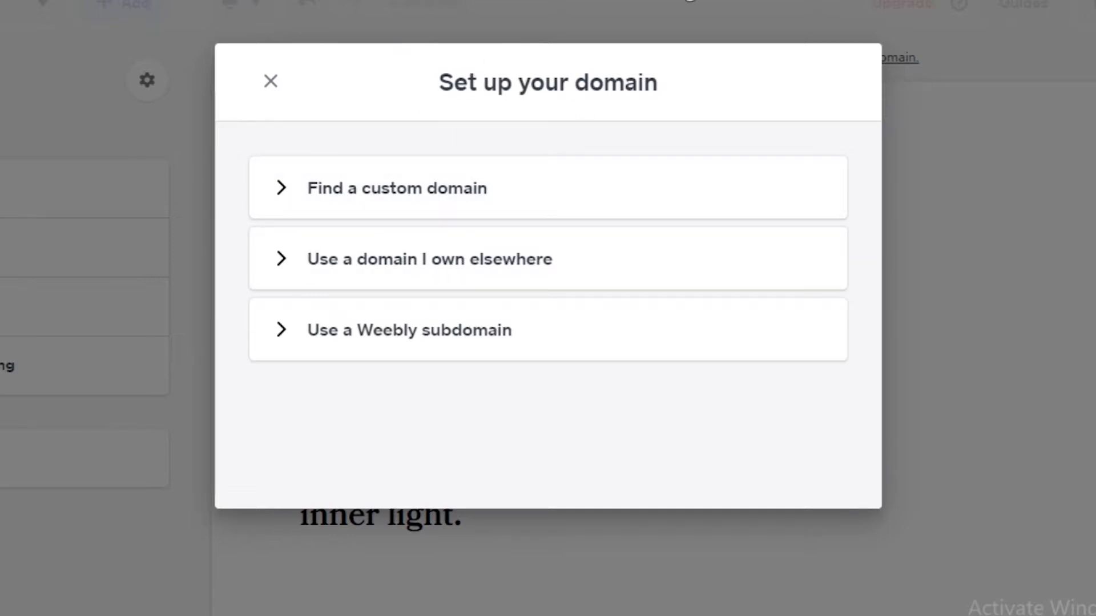
left_click(457, 171)
left_click(444, 202)
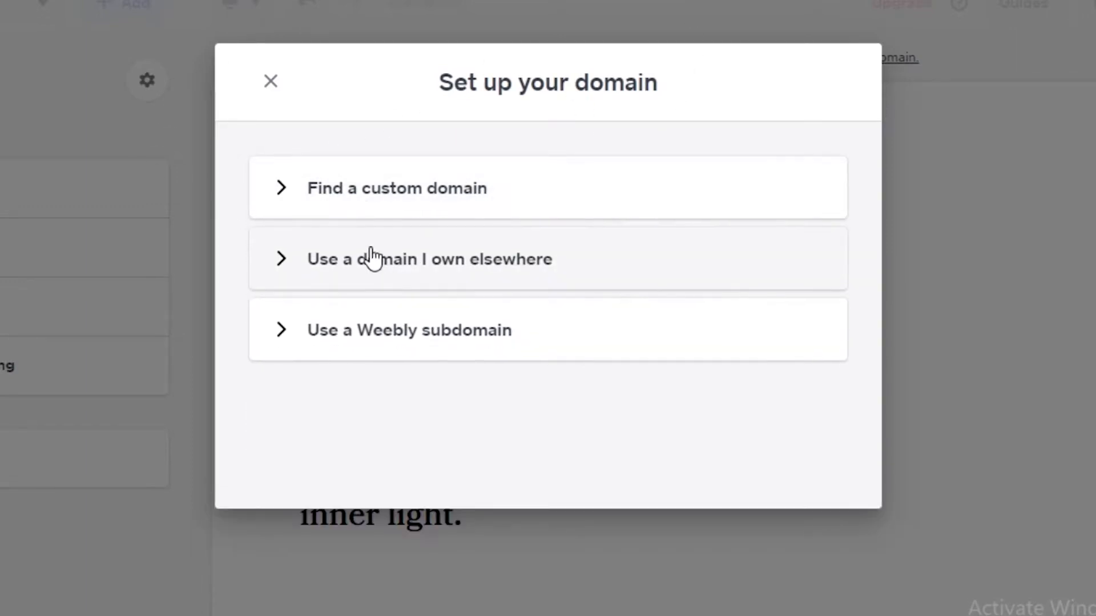
left_click(371, 257)
left_click(404, 388)
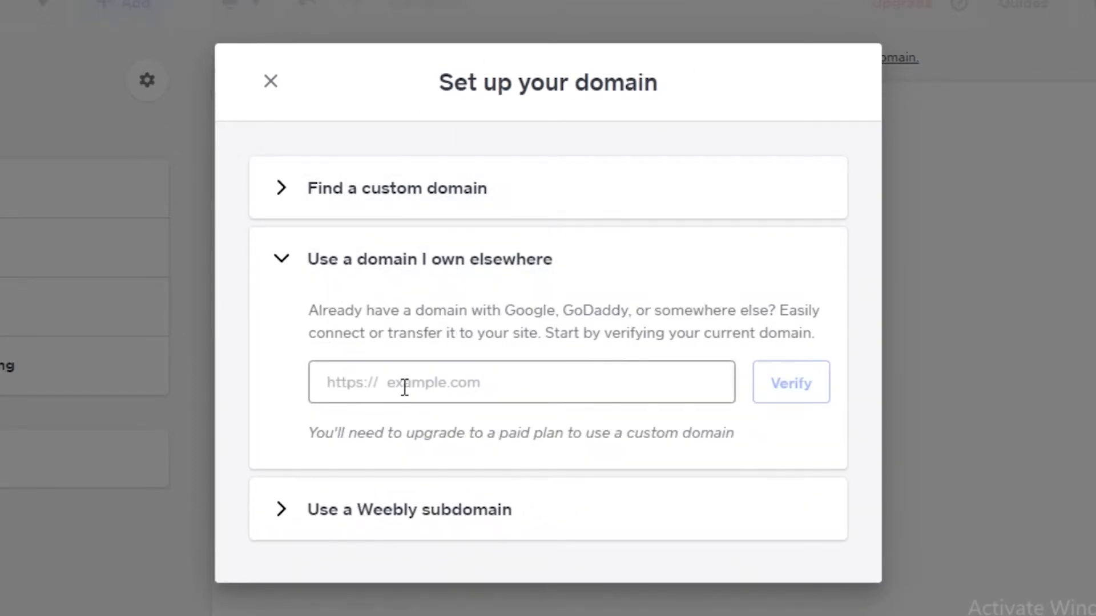
left_click(404, 388)
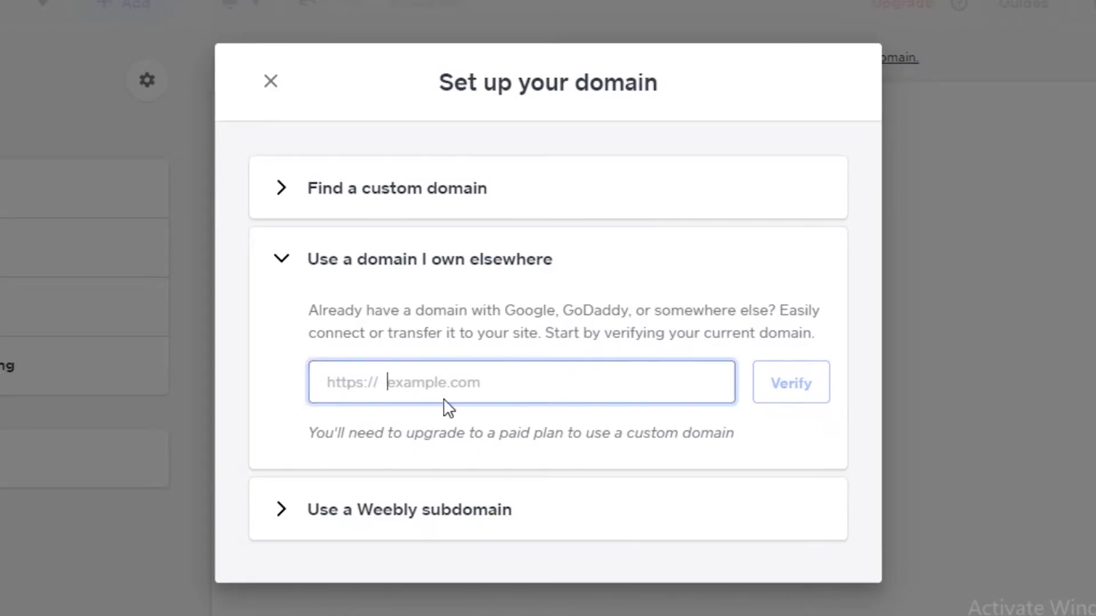
left_click(323, 272)
left_click(386, 332)
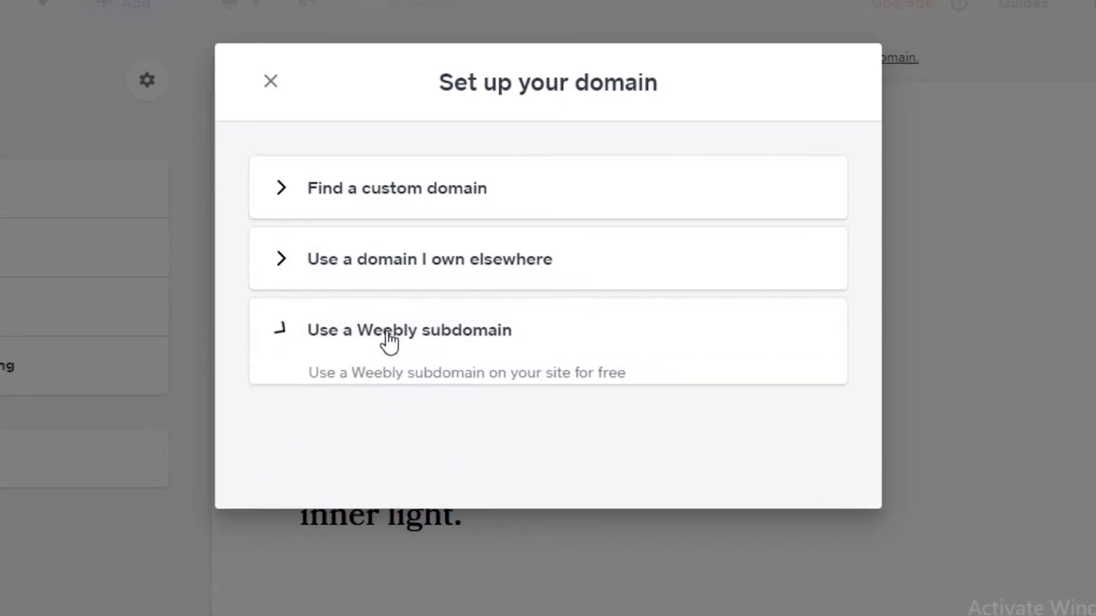
left_click(555, 416)
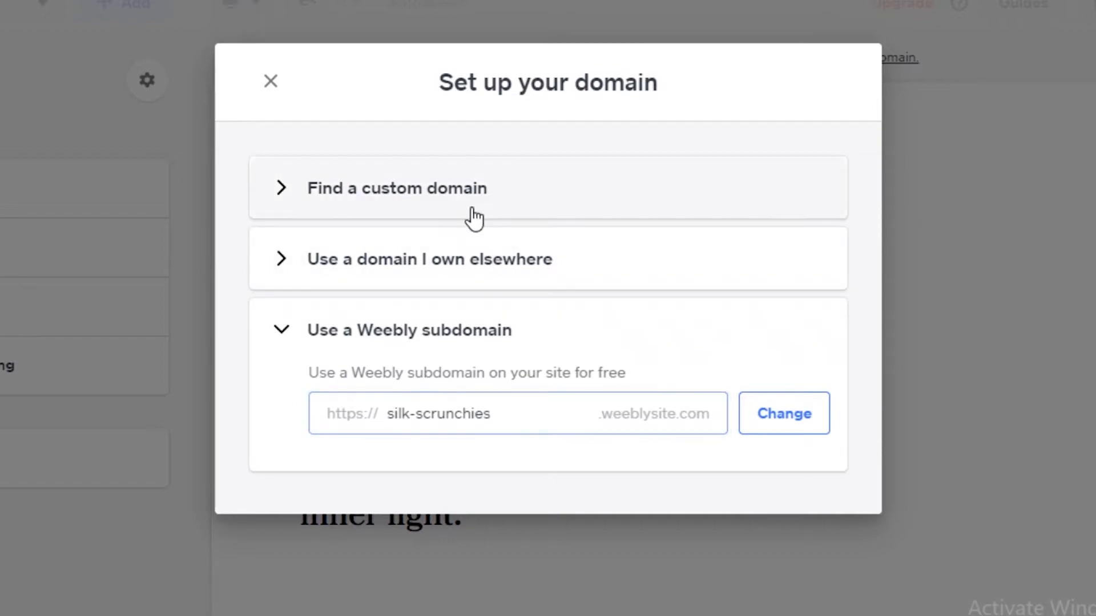
left_click(502, 212)
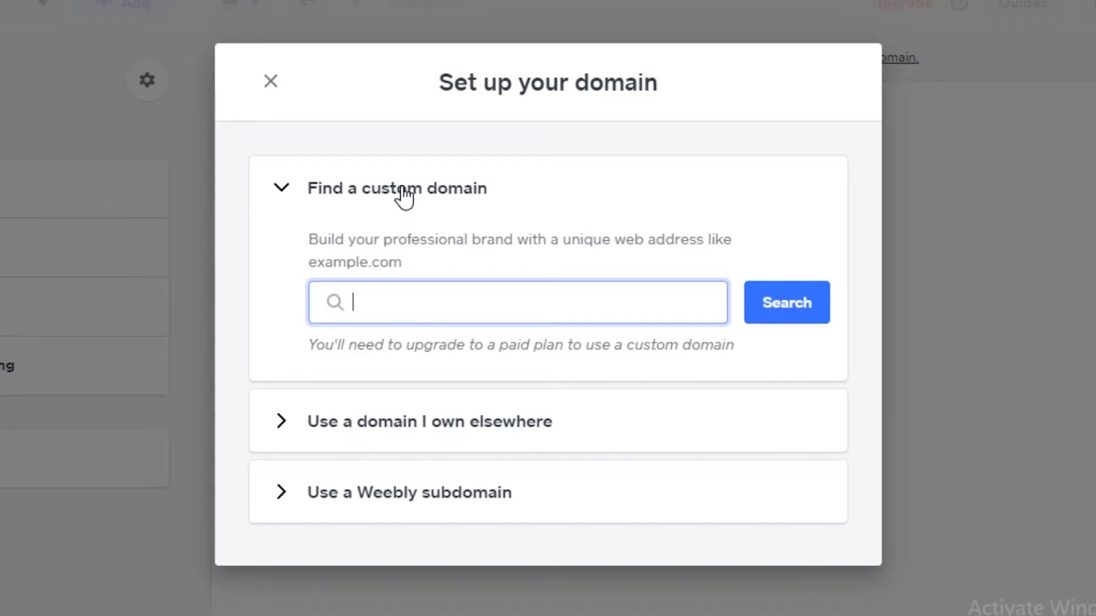
left_click(352, 221)
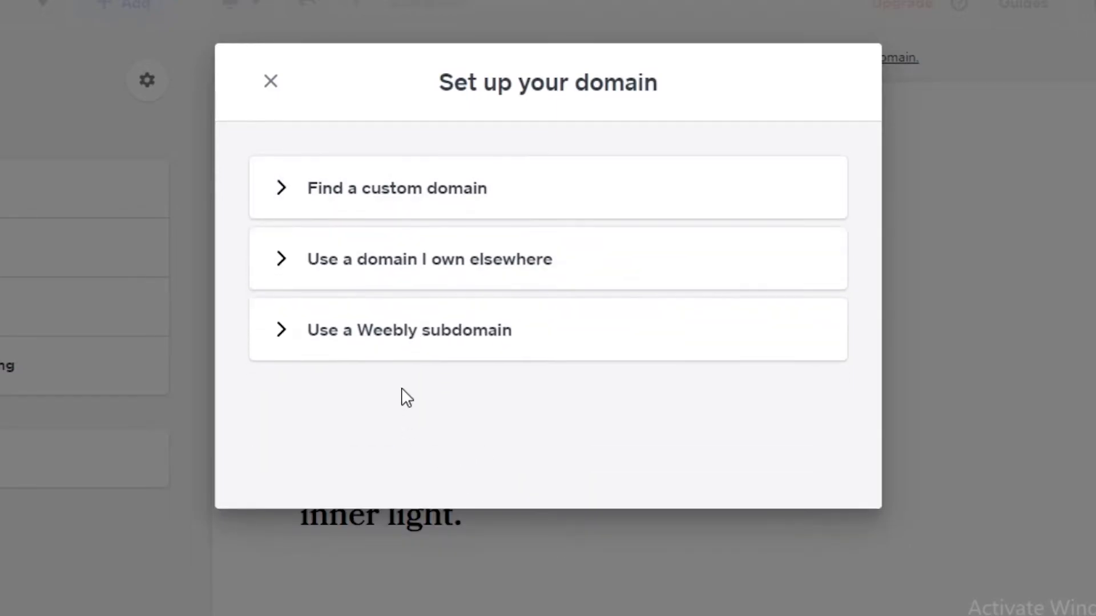
Submit silk-scrunchies as the free Weebly subdomain under weeblysite.com and close the domain setup.
left_click(427, 343)
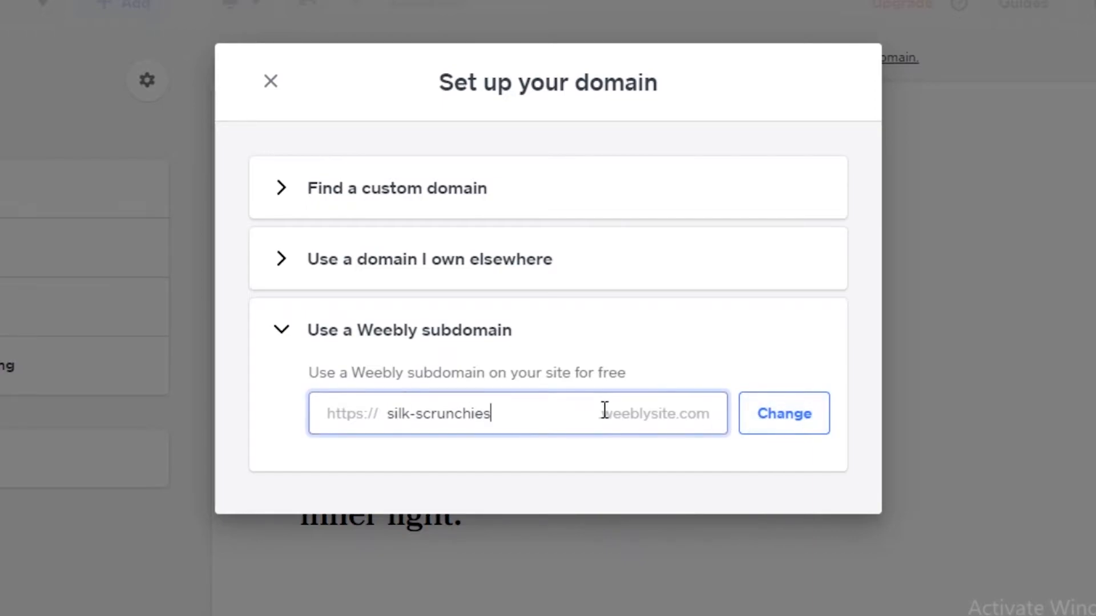
key("Return")
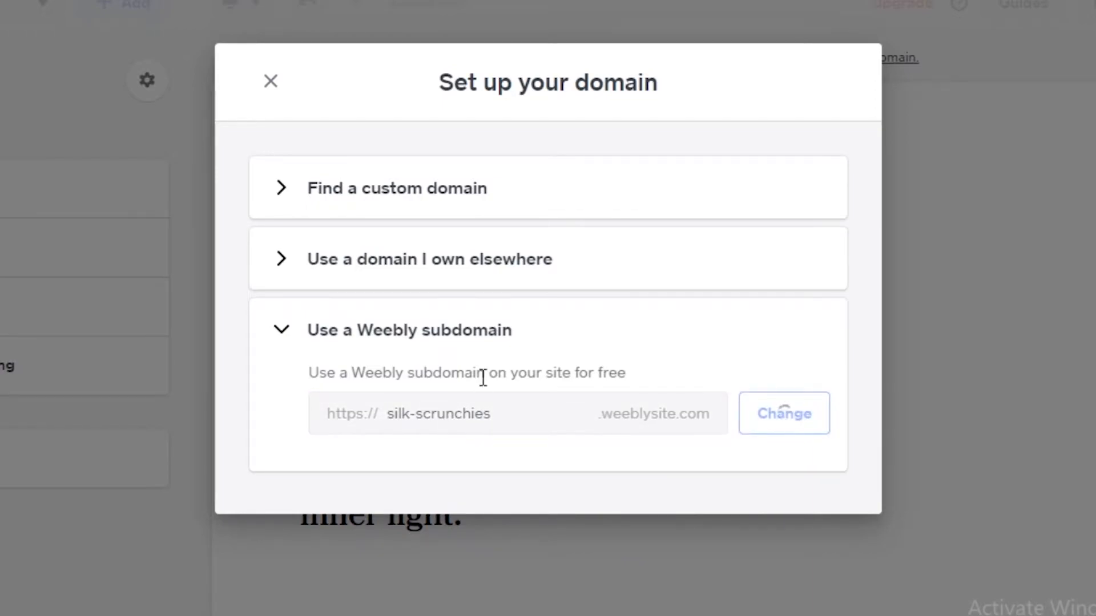
left_click(272, 84)
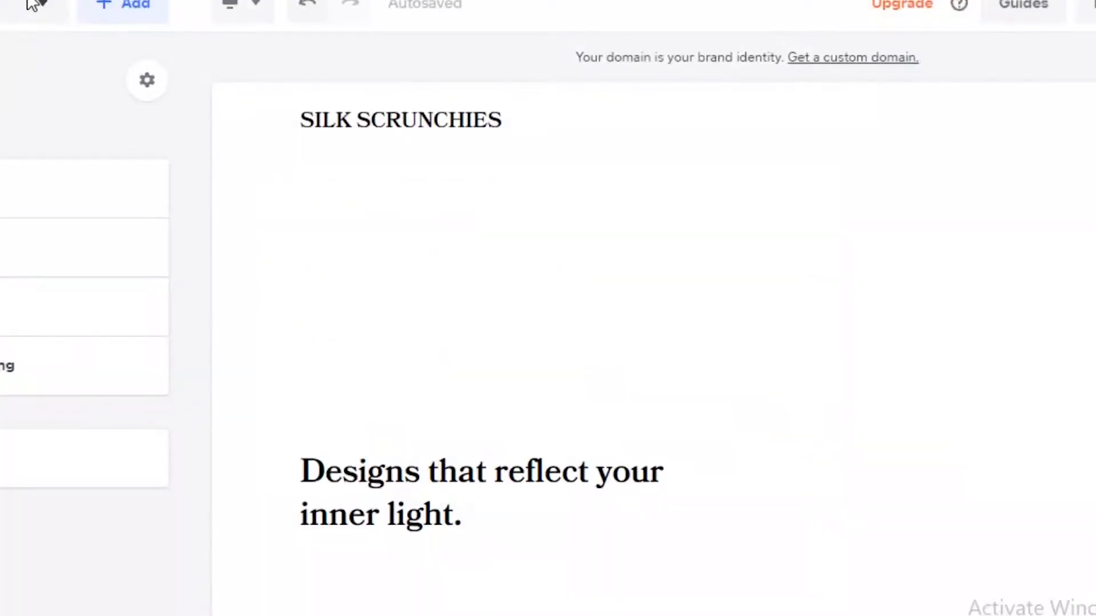
left_click(29, 8)
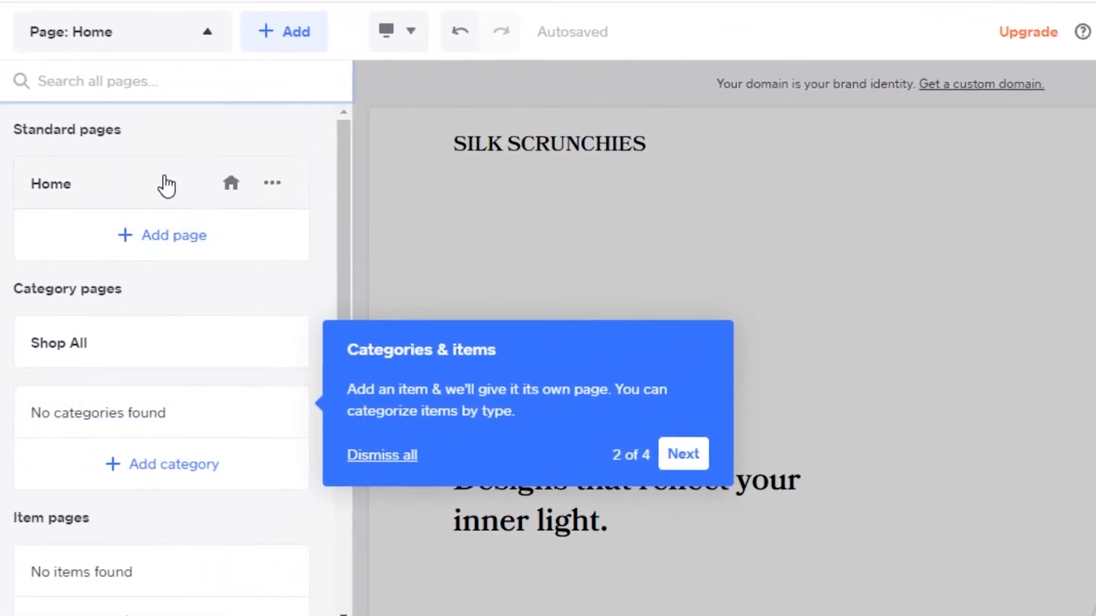
left_click(518, 157)
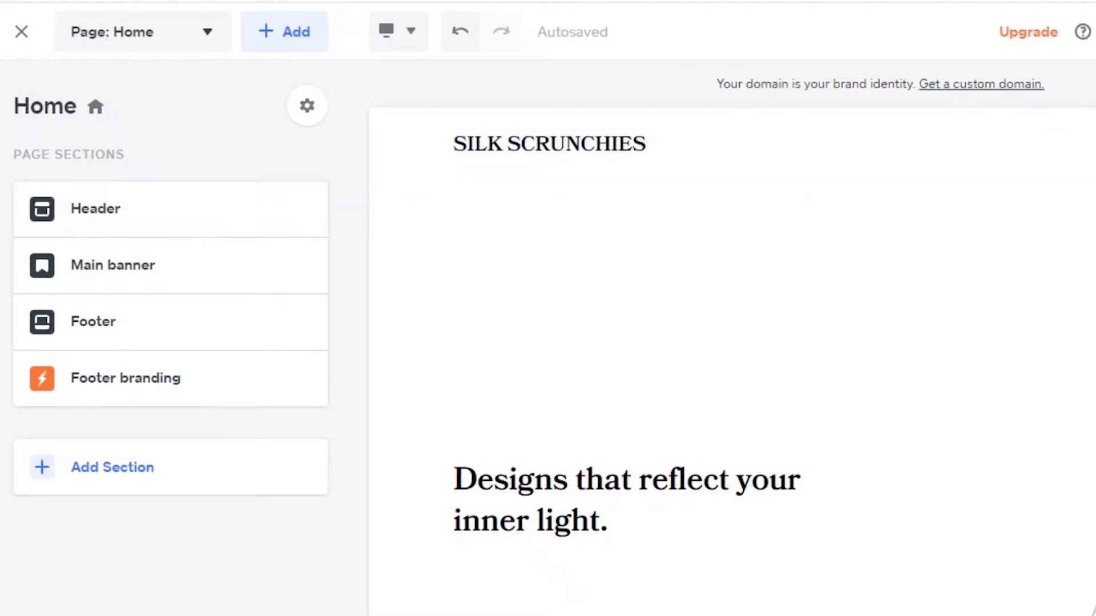
Add a navigation link named Shop All to the Home page header, linking to the Shop All page.
left_click(191, 211)
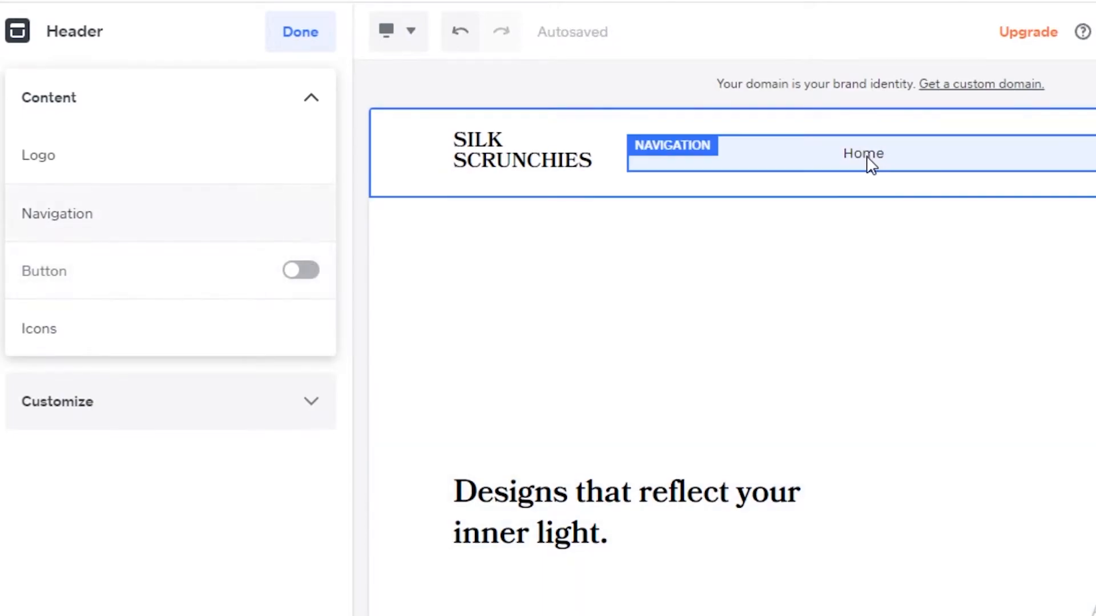
left_click(891, 167)
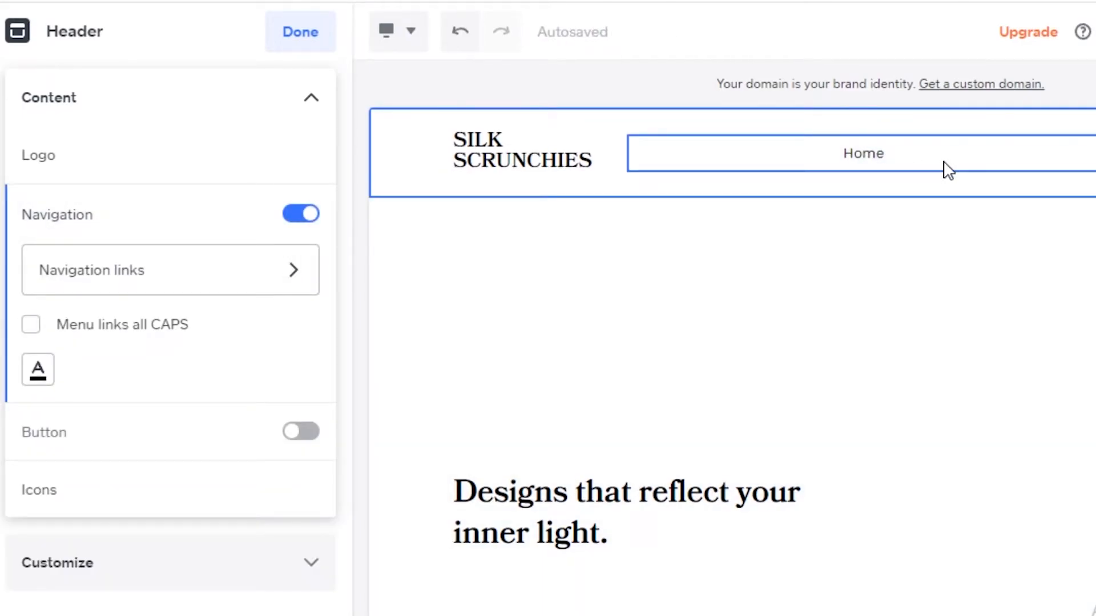
left_click(161, 280)
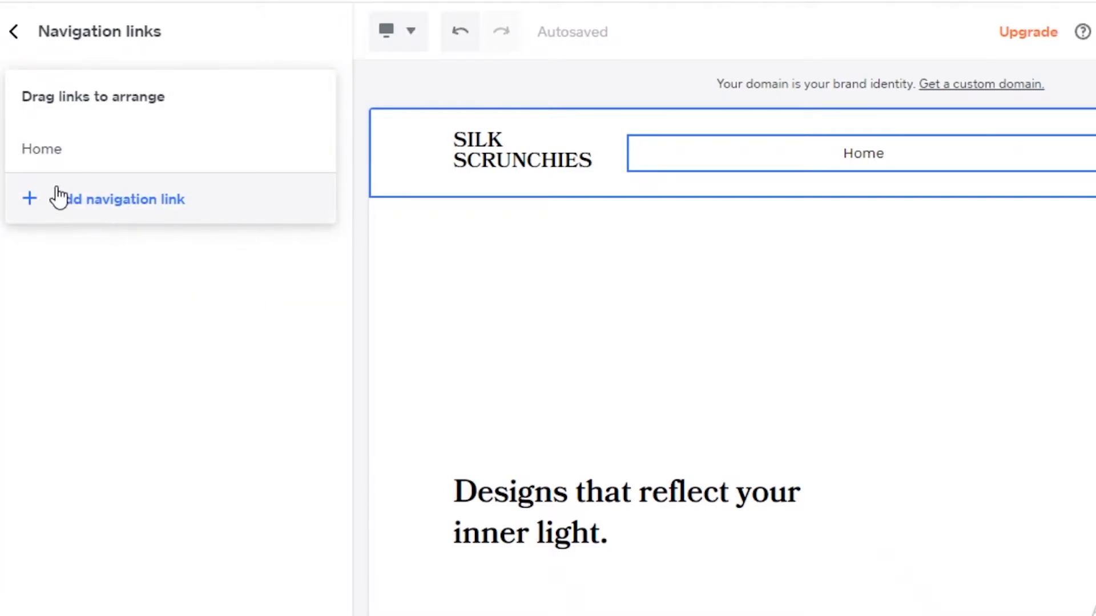
left_click(71, 201)
left_click(562, 225)
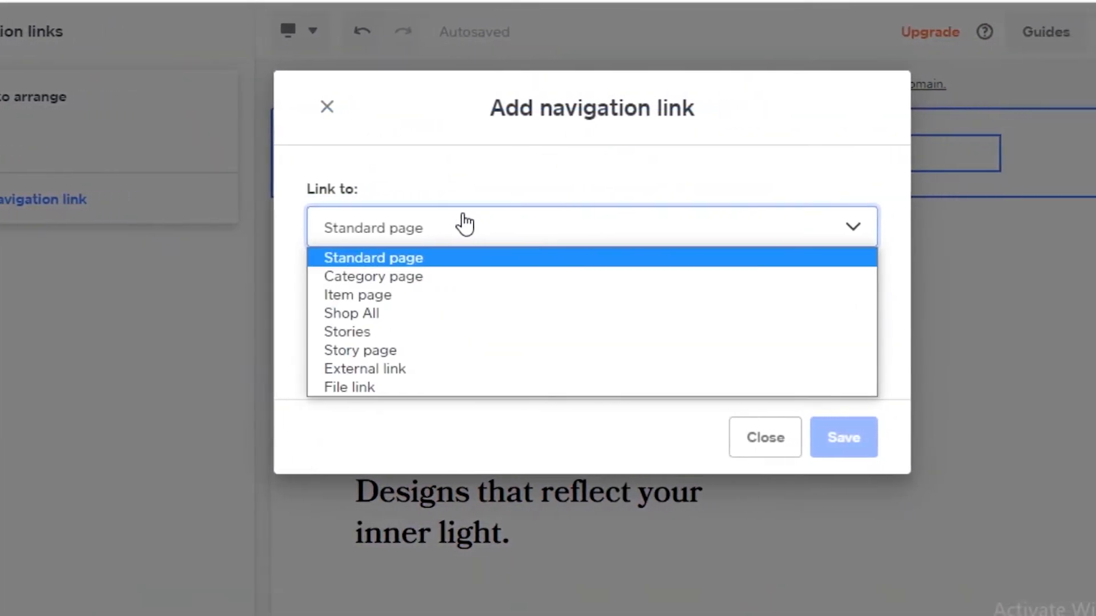
left_click(371, 313)
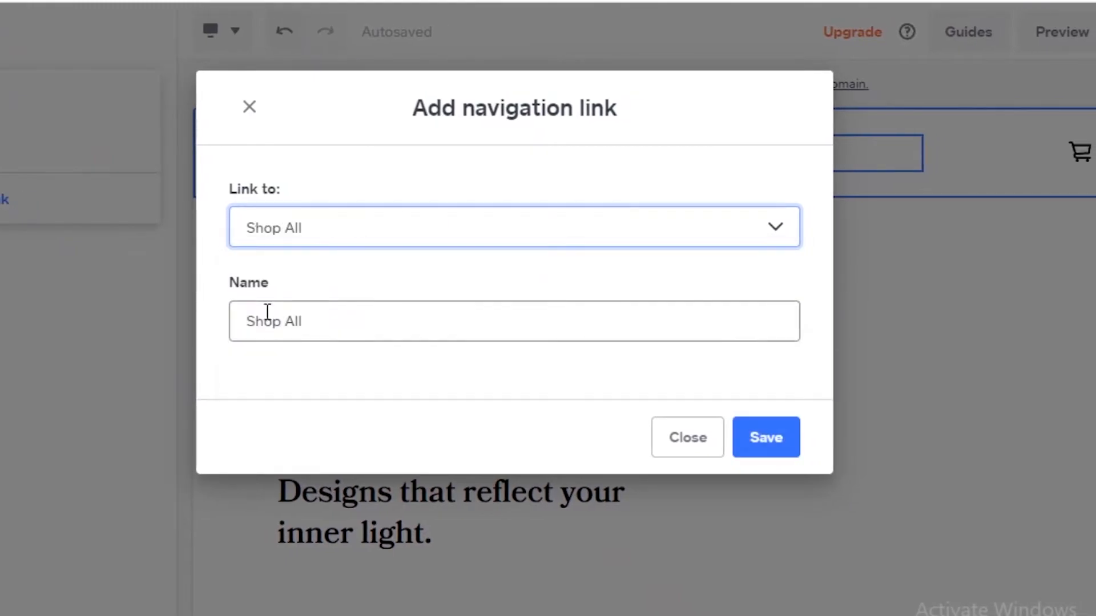
left_click(451, 337)
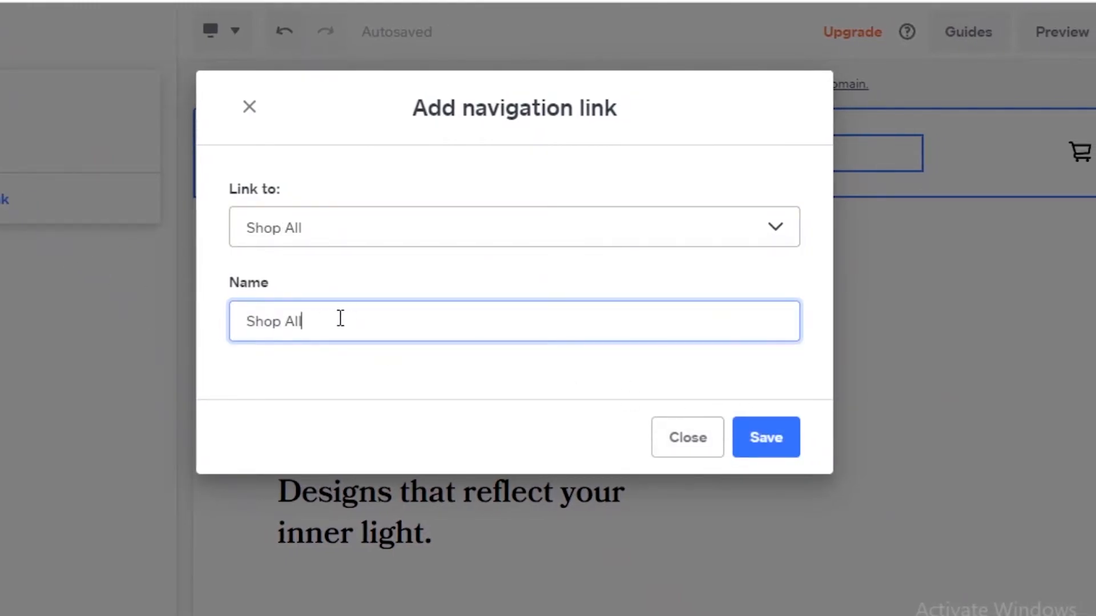
left_click(781, 430)
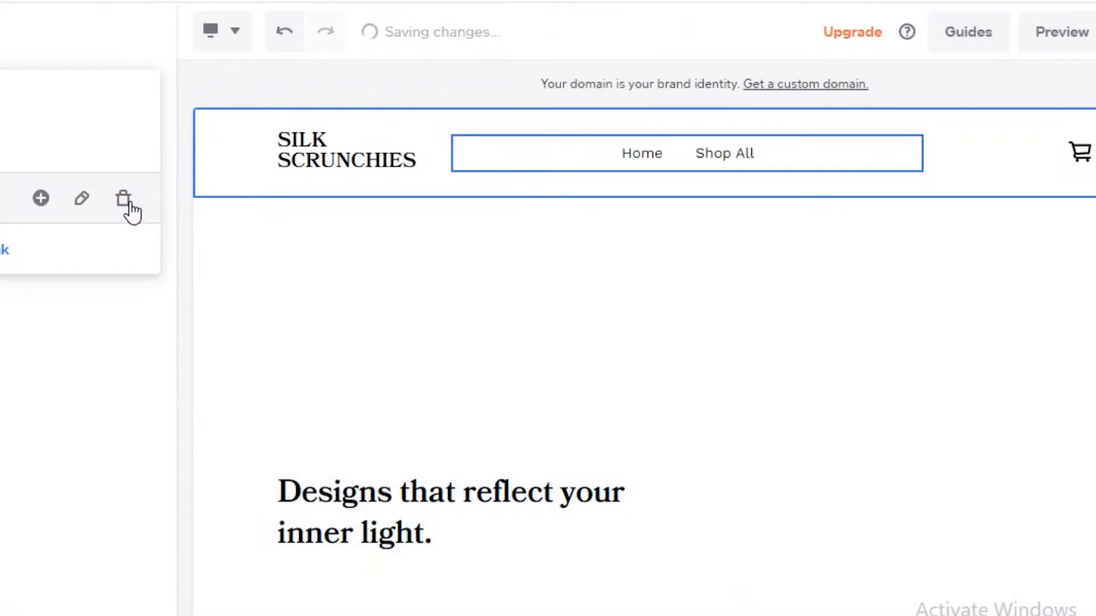
Add a header navigation link named Top Picks that creates a new standard page, and return to the header settings.
left_click(5, 254)
left_click(313, 237)
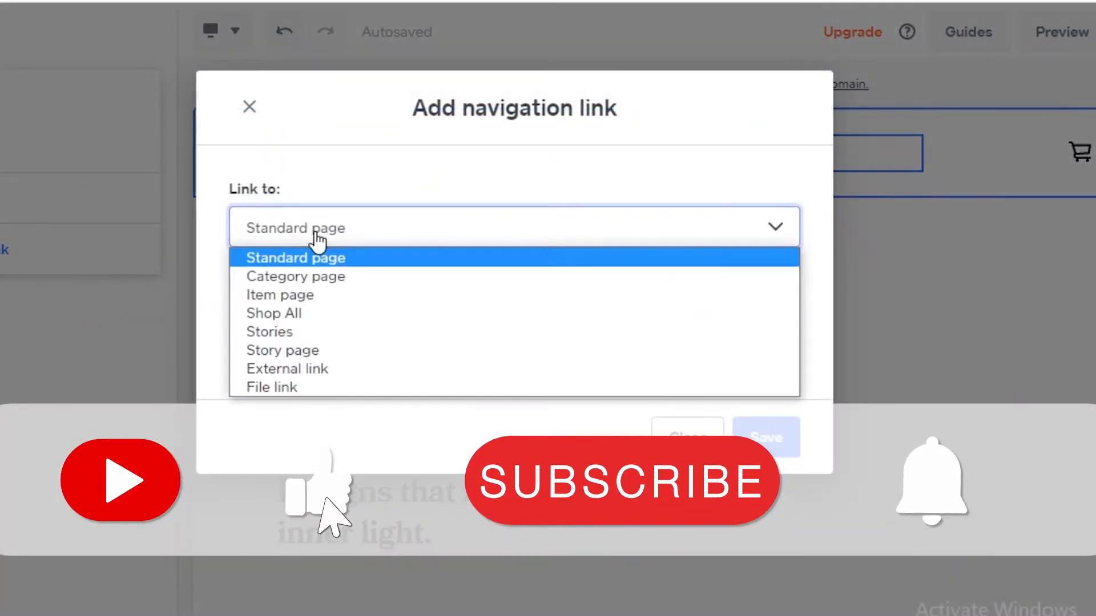
left_click(335, 260)
left_click(334, 321)
left_click(335, 372)
left_click(308, 337)
left_click(298, 371)
left_click(287, 403)
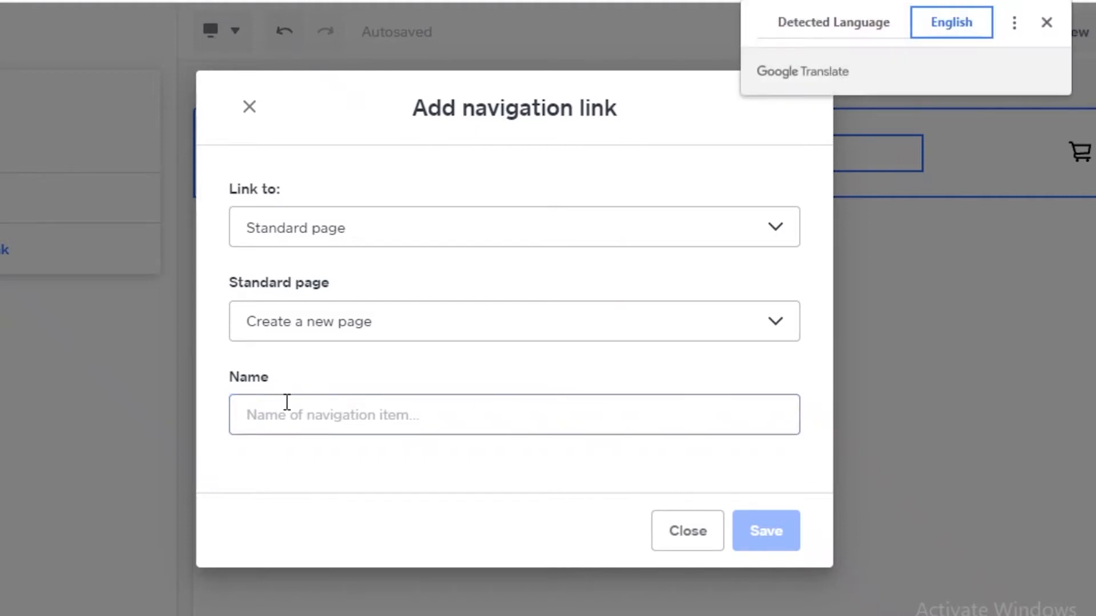
type("Top Picks")
left_click(766, 532)
left_click(22, 29)
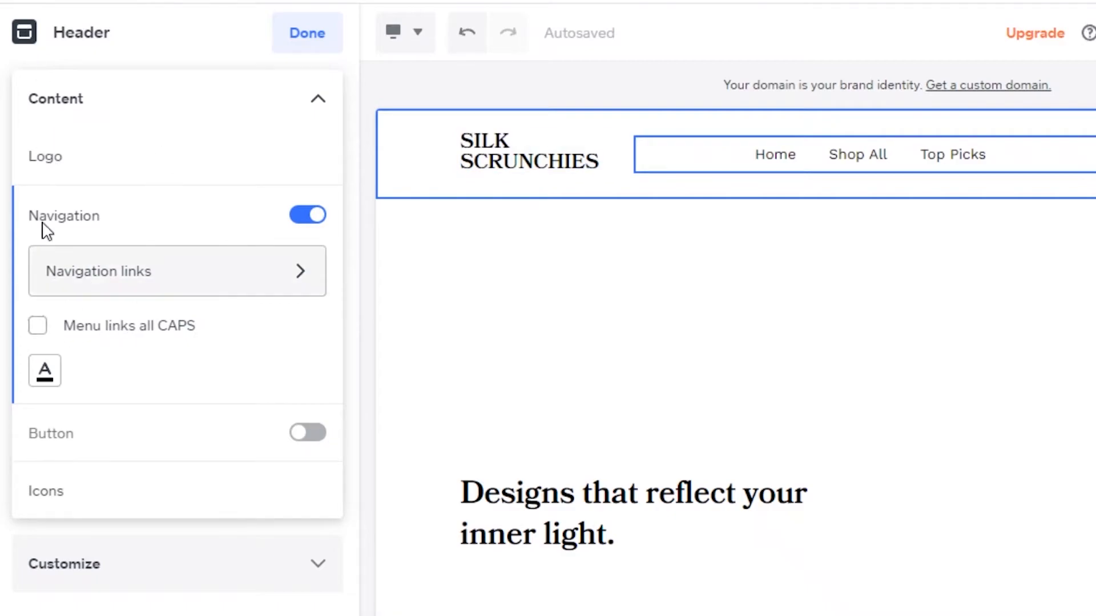
Set the header's text logo to size Large and change its text color to dark red.
left_click(54, 182)
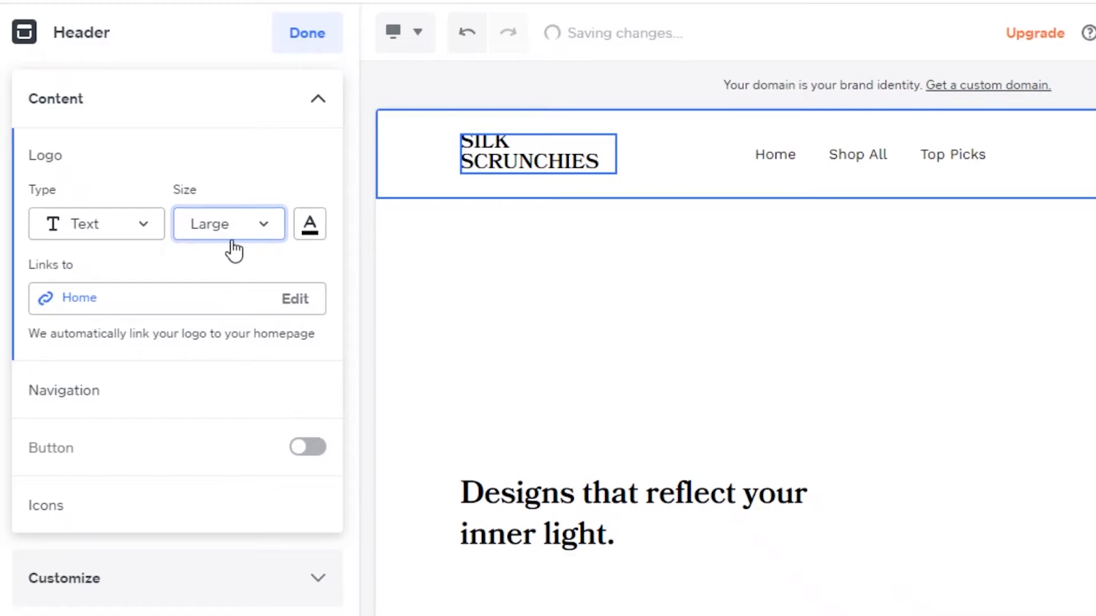
left_click(310, 223)
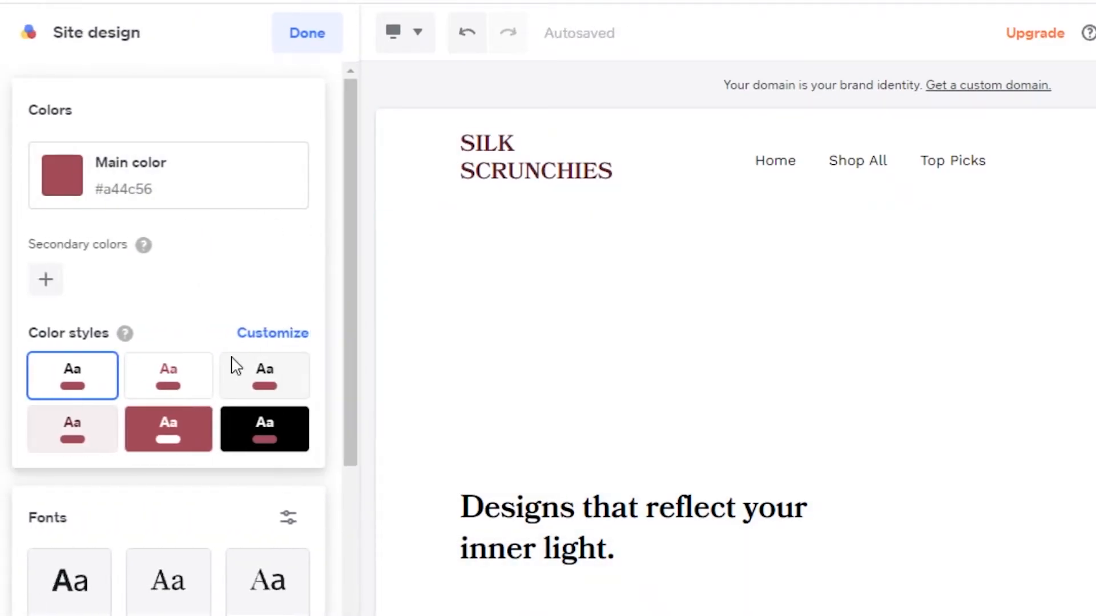
Apply the black color style to the whole site and close the site design settings.
scroll(42, 367, "down", 5)
scroll(125, 375, "up", 4)
scroll(257, 433, "up", 2)
scroll(306, 279, "down", 4)
scroll(176, 293, "up", 4)
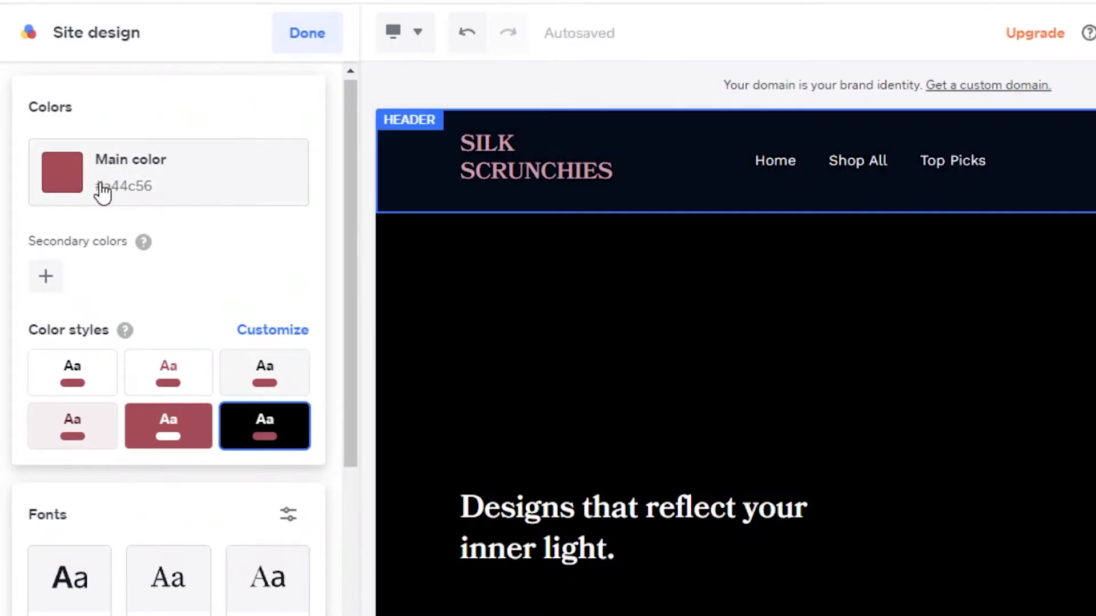
left_click(308, 50)
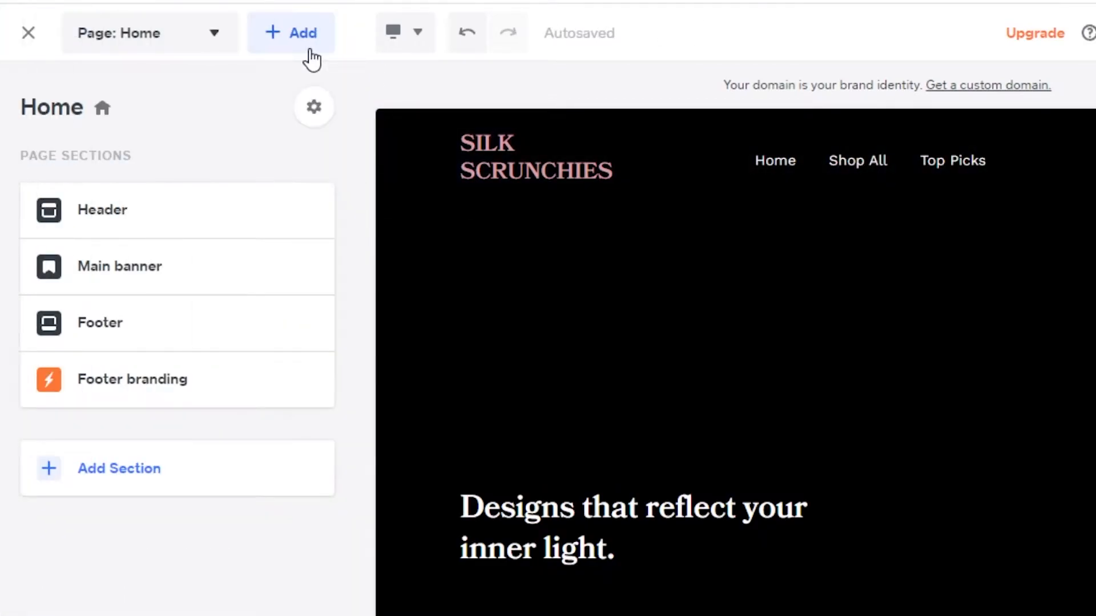
Open the main banner's image selection and search the free photos for scrunchies.
scroll(638, 360, "down", 5)
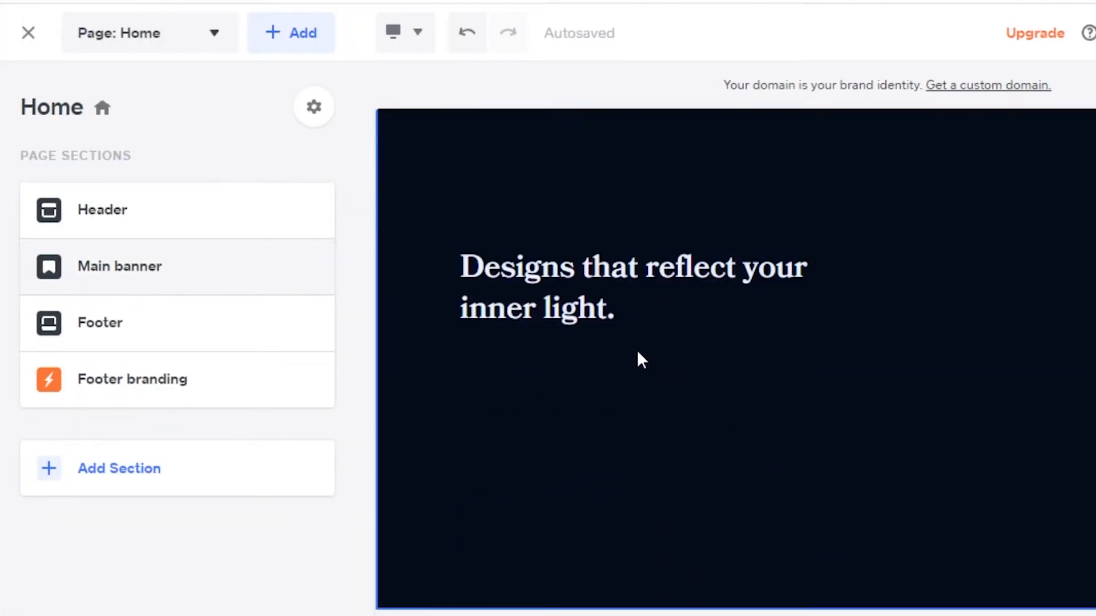
scroll(481, 376, "up", 4)
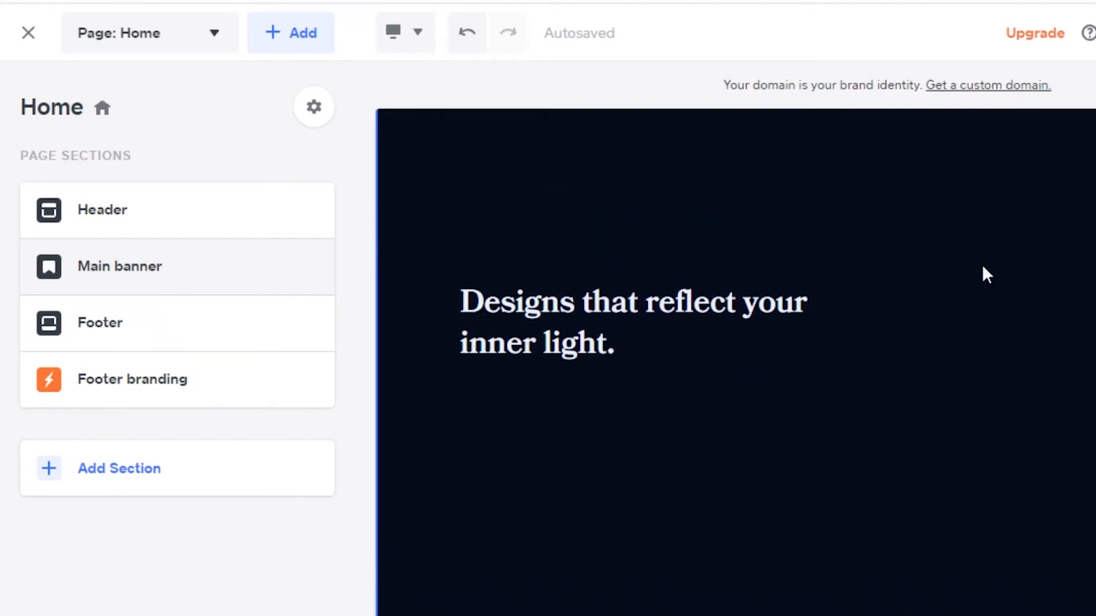
left_click(202, 277)
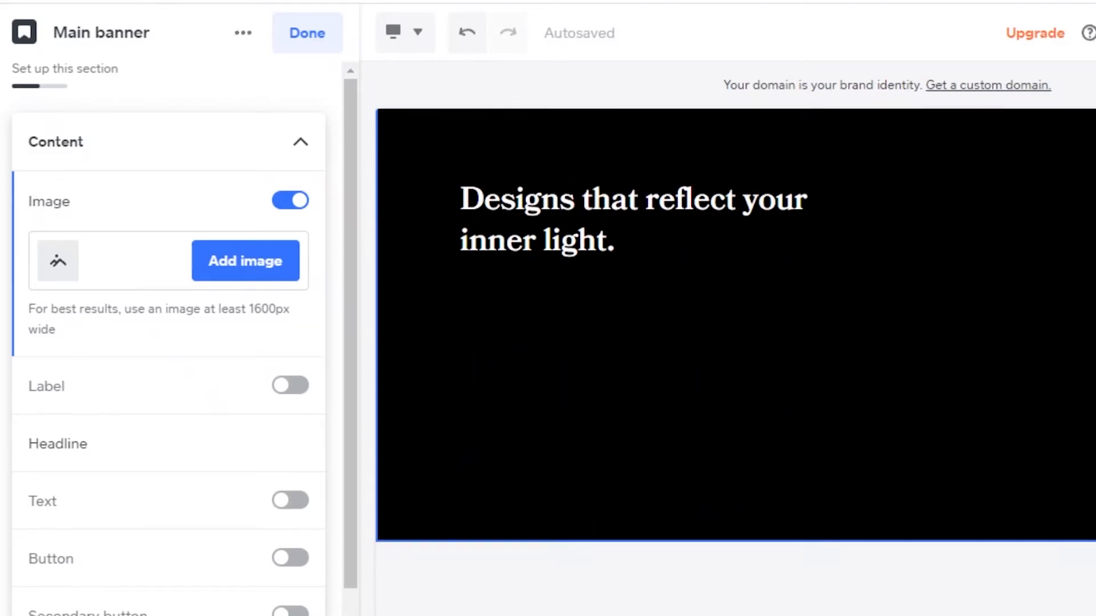
left_click(60, 259)
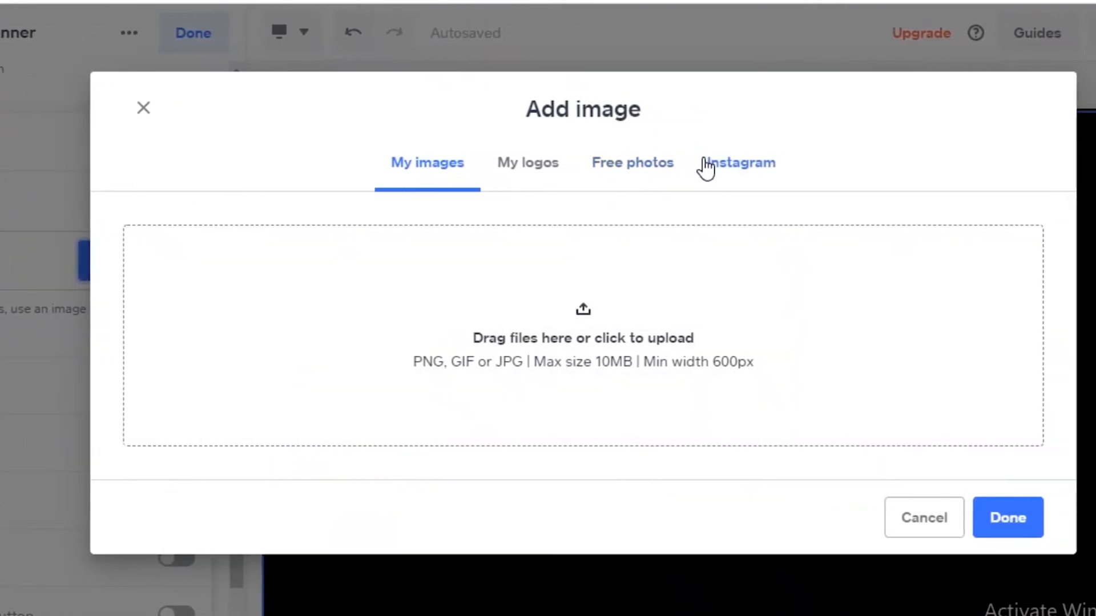
left_click(719, 162)
left_click(374, 238)
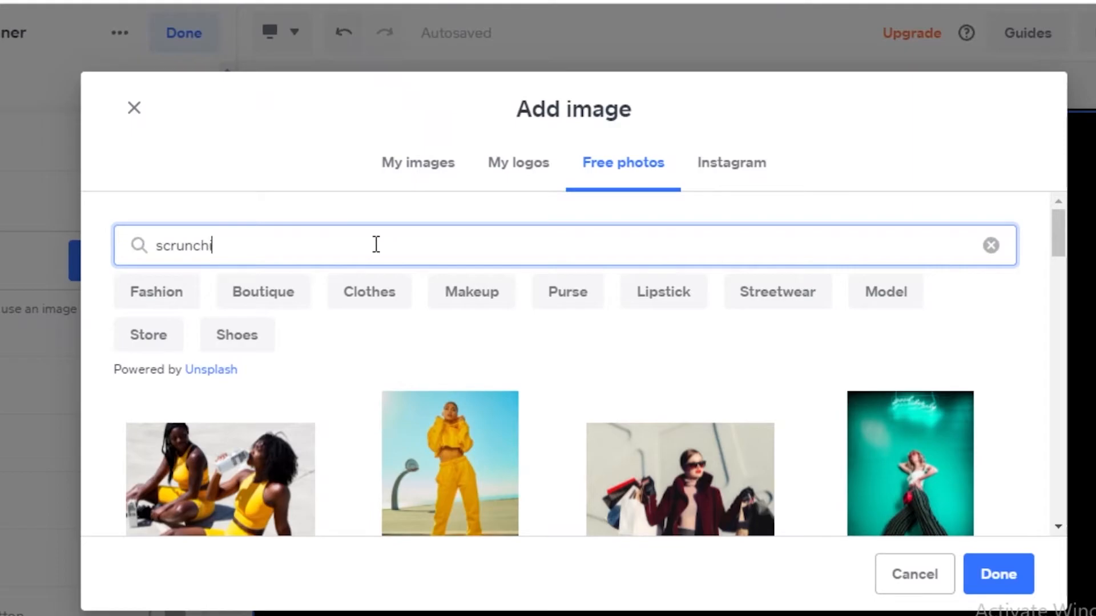
type("scrunchies")
key("Return")
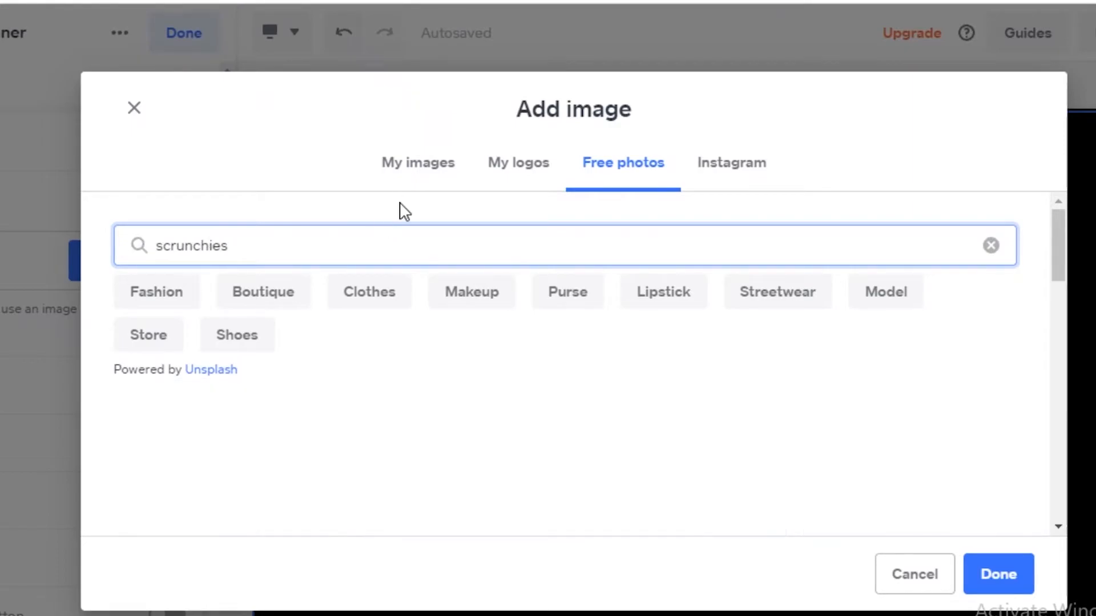
Try the free photo of a raised arm wearing scrunchies as the main banner image and remove it.
scroll(864, 337, "down", 7)
scroll(866, 339, "up", 5)
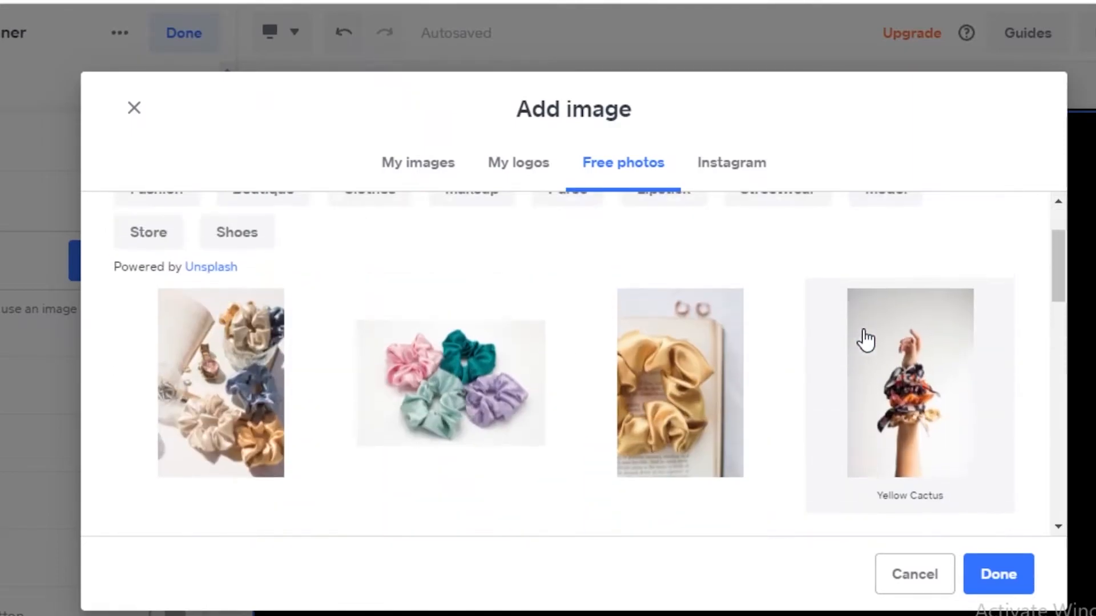
left_click(878, 346)
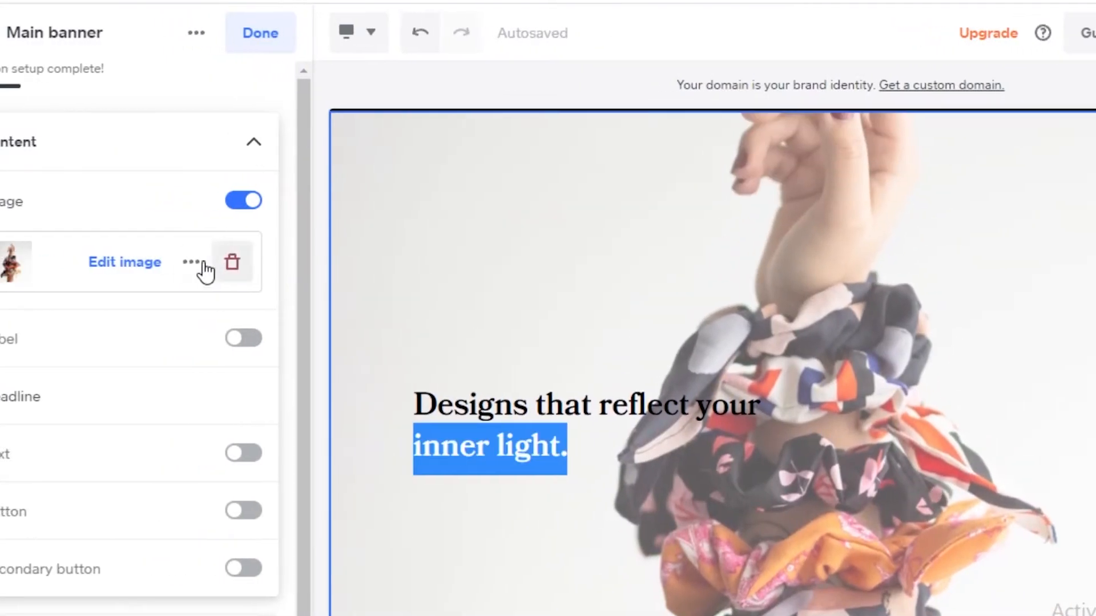
left_click(122, 262)
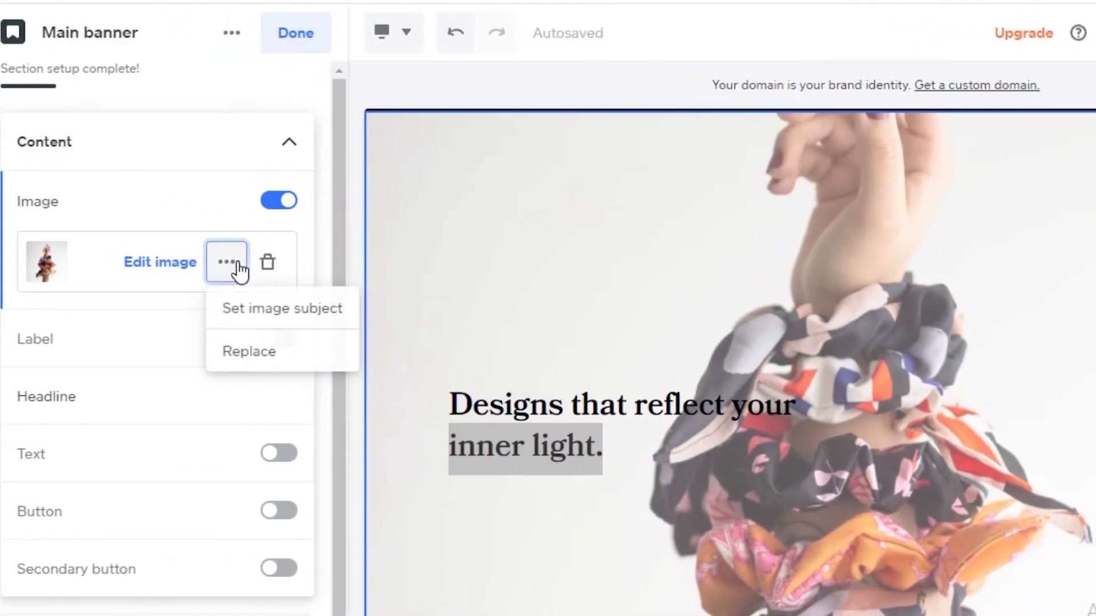
left_click(212, 265)
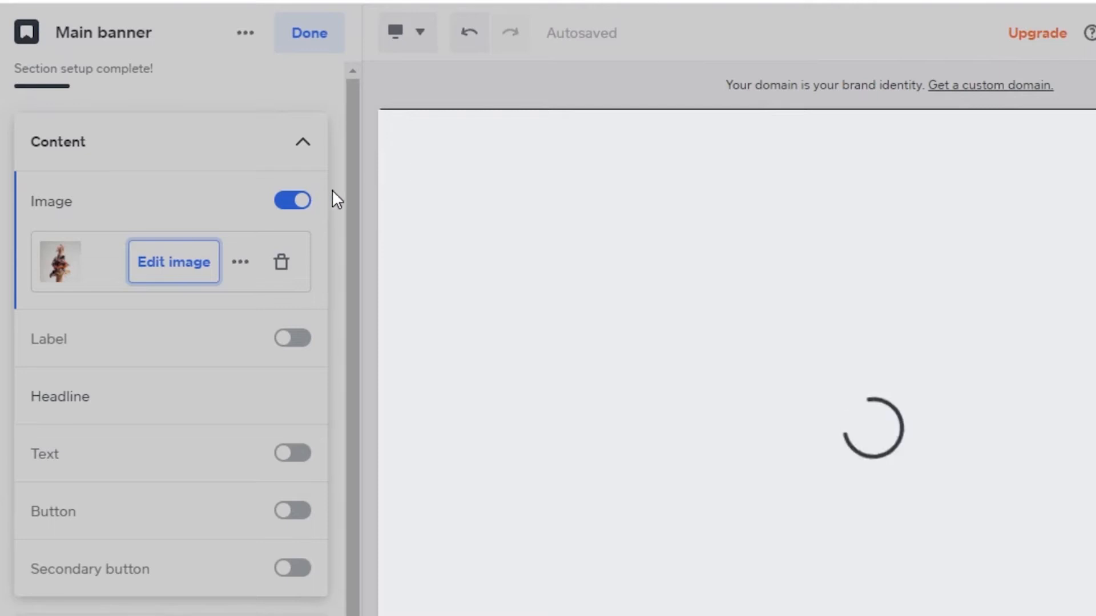
left_click(280, 262)
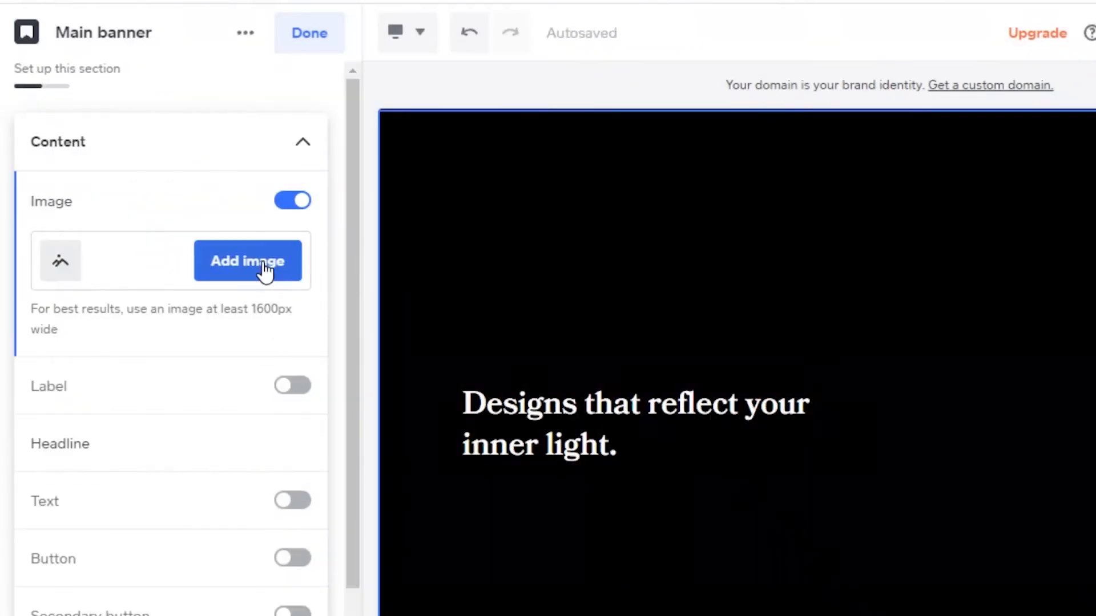
Add the free photo of a black floral scrunchie hanging on a line as the main banner image.
left_click(273, 269)
scroll(499, 343, "down", 5)
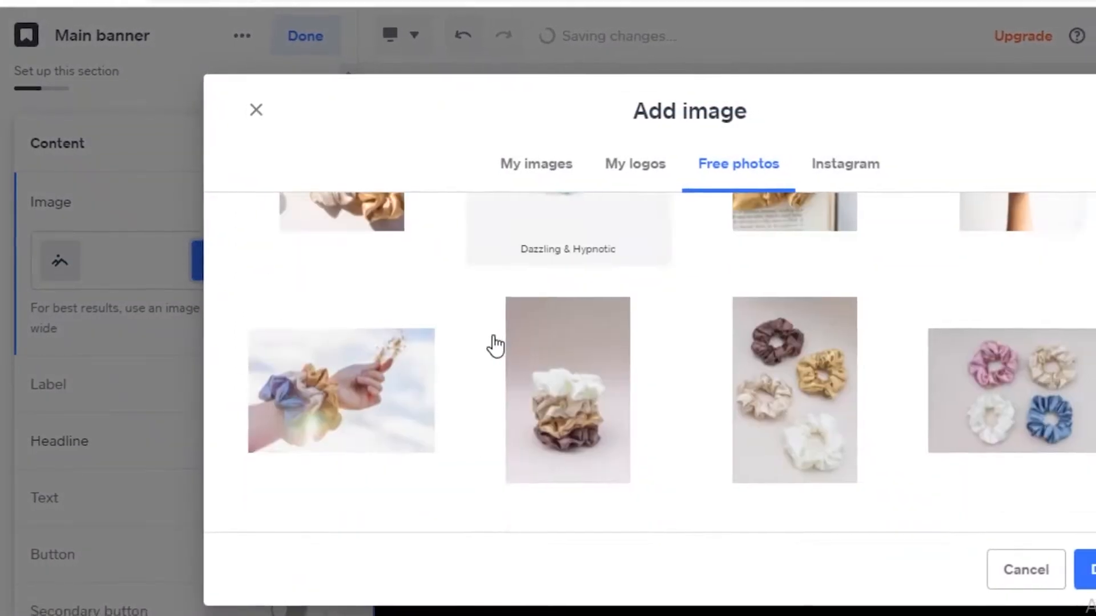
scroll(472, 346, "down", 2)
left_click(975, 320)
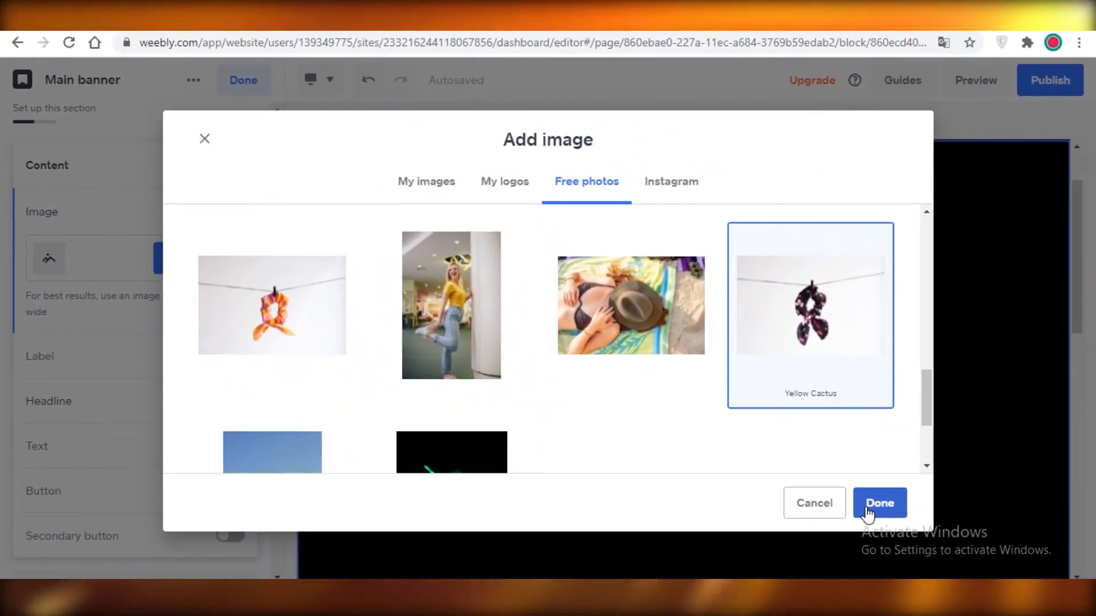
left_click(879, 503)
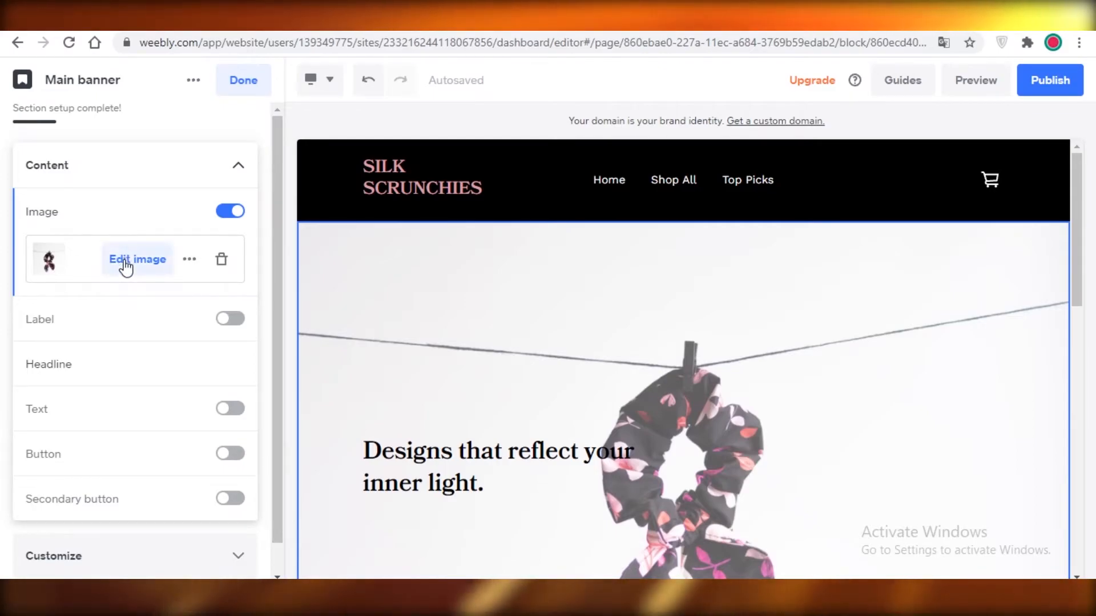
Shift the banner image's readability setting toward the dark end, zoom the image in slightly, and save the edits.
left_click(124, 263)
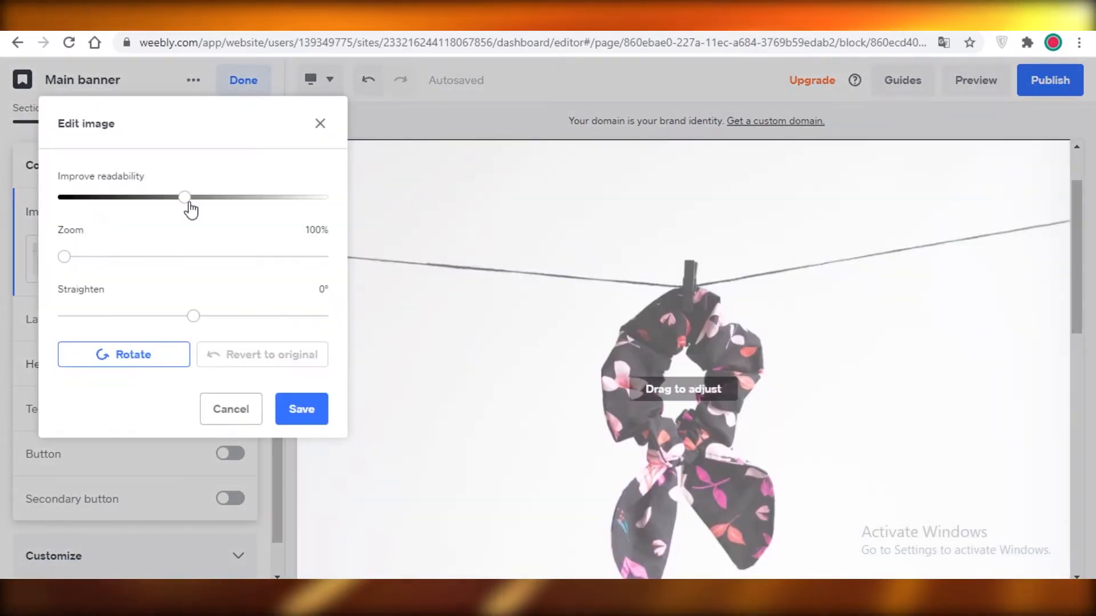
mouse_move(188, 204)
left_mouse_down()
mouse_move(100, 221)
mouse_move(410, 221)
mouse_move(34, 228)
mouse_move(379, 232)
mouse_move(223, 244)
mouse_move(237, 251)
mouse_move(3, 251)
mouse_move(186, 200)
mouse_move(242, 120)
mouse_move(198, 152)
mouse_move(173, 210)
left_mouse_up()
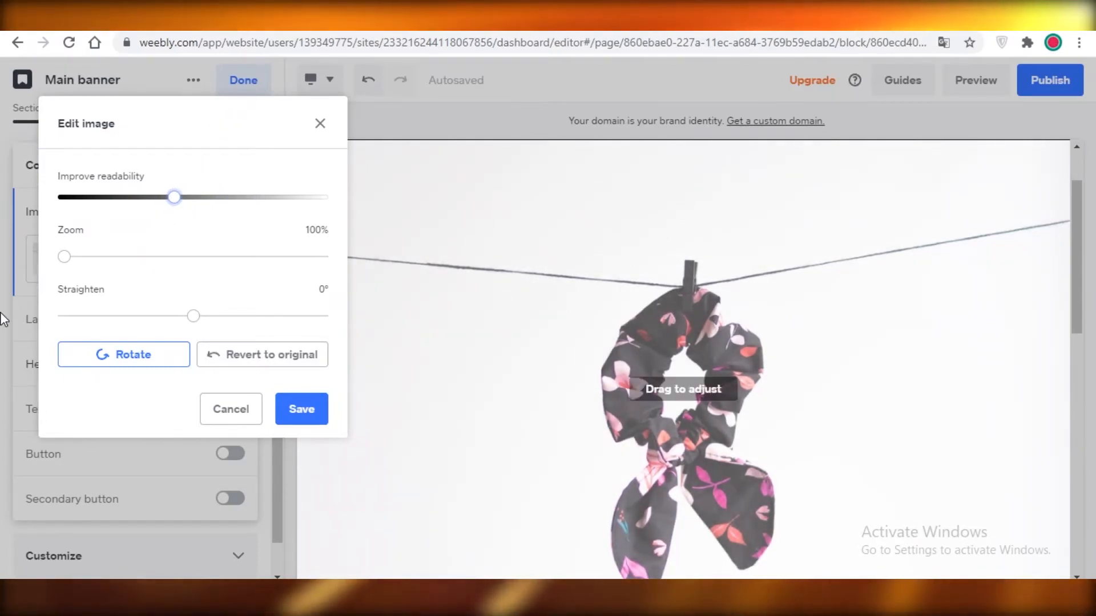
left_click_drag(64, 256, 103, 260)
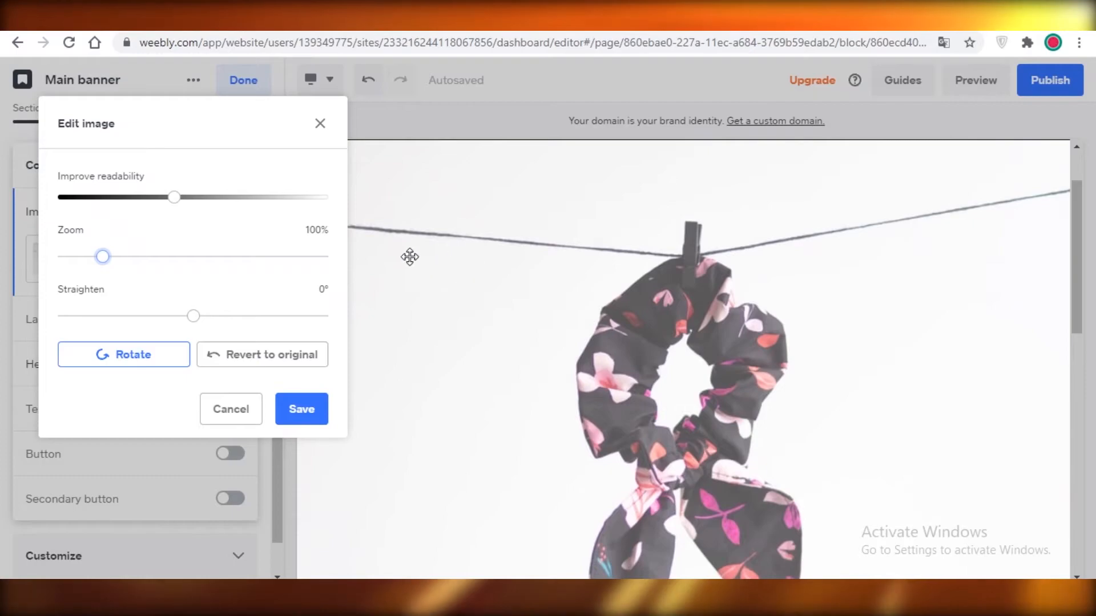
left_click_drag(185, 197, 101, 198)
left_click_drag(103, 255, 77, 271)
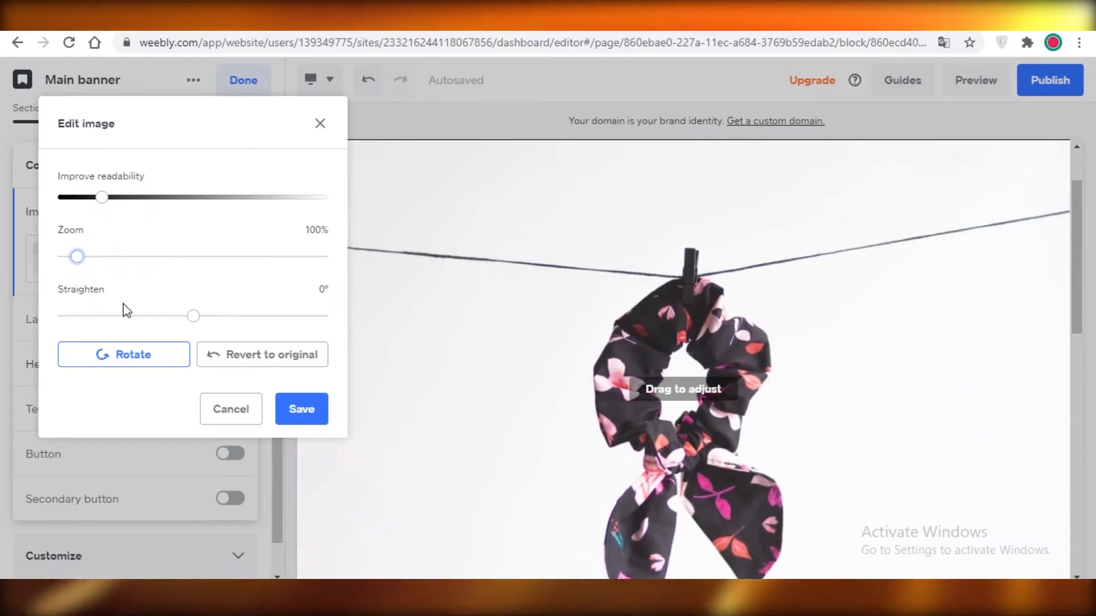
mouse_move(194, 321)
left_mouse_down()
mouse_move(235, 311)
mouse_move(193, 316)
left_mouse_up()
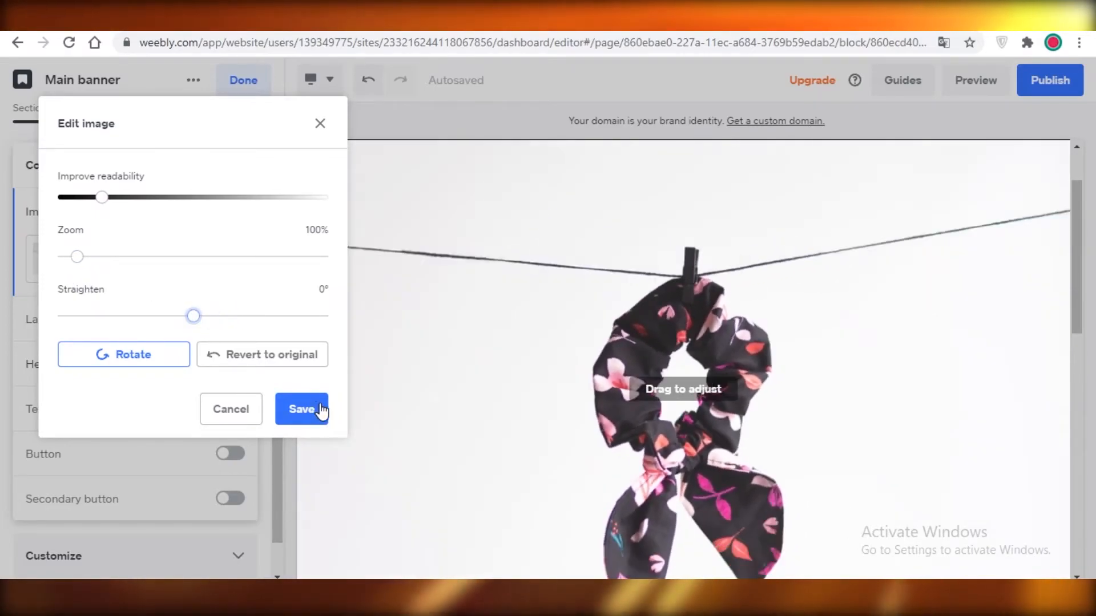
left_click(301, 410)
Try showing a label above the main banner's headline and turn it off again.
left_click(230, 319)
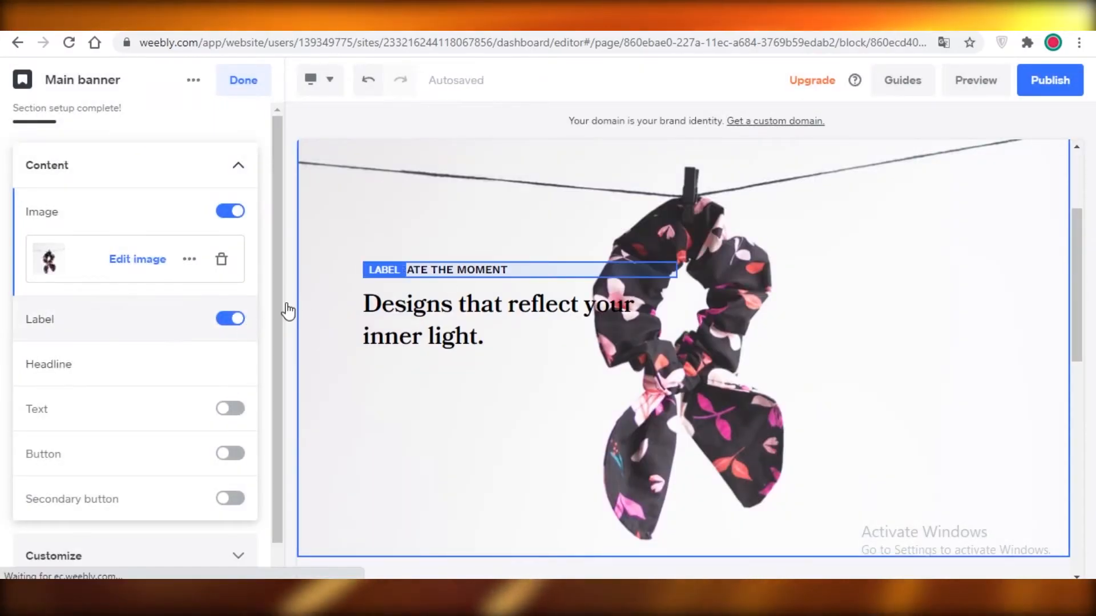
left_click(433, 268)
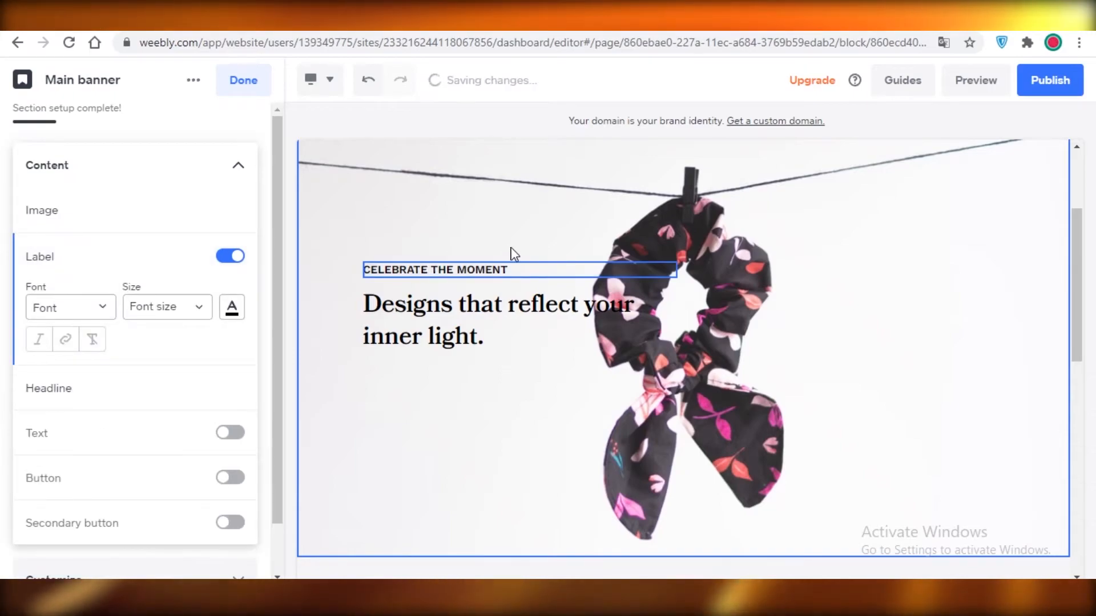
left_click_drag(508, 268, 320, 251)
left_click(231, 256)
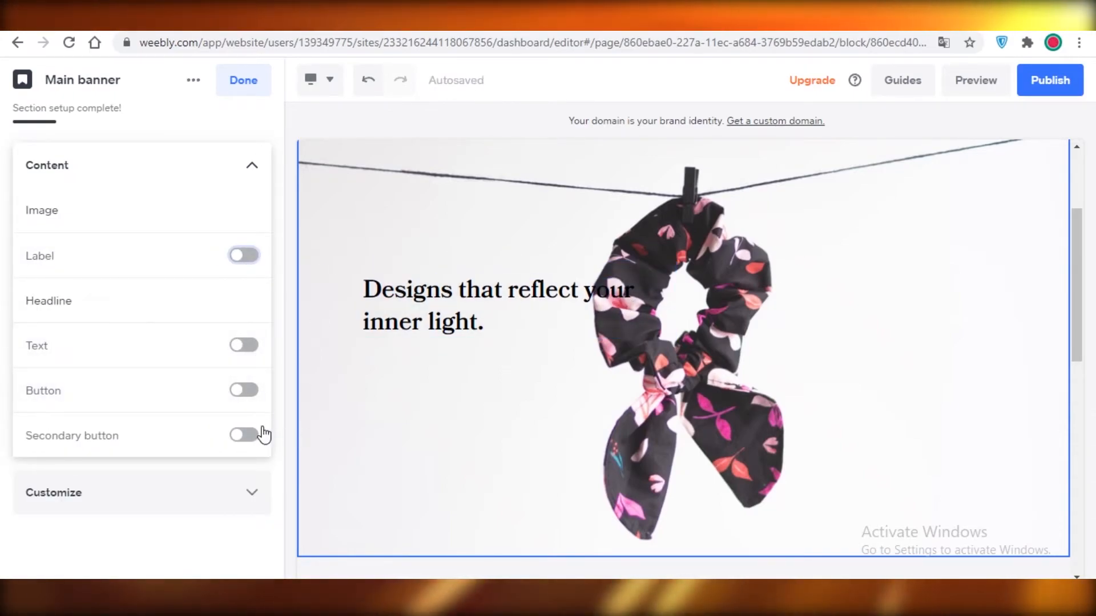
Enable the Shop now button on the main banner and open its settings.
left_click(247, 394)
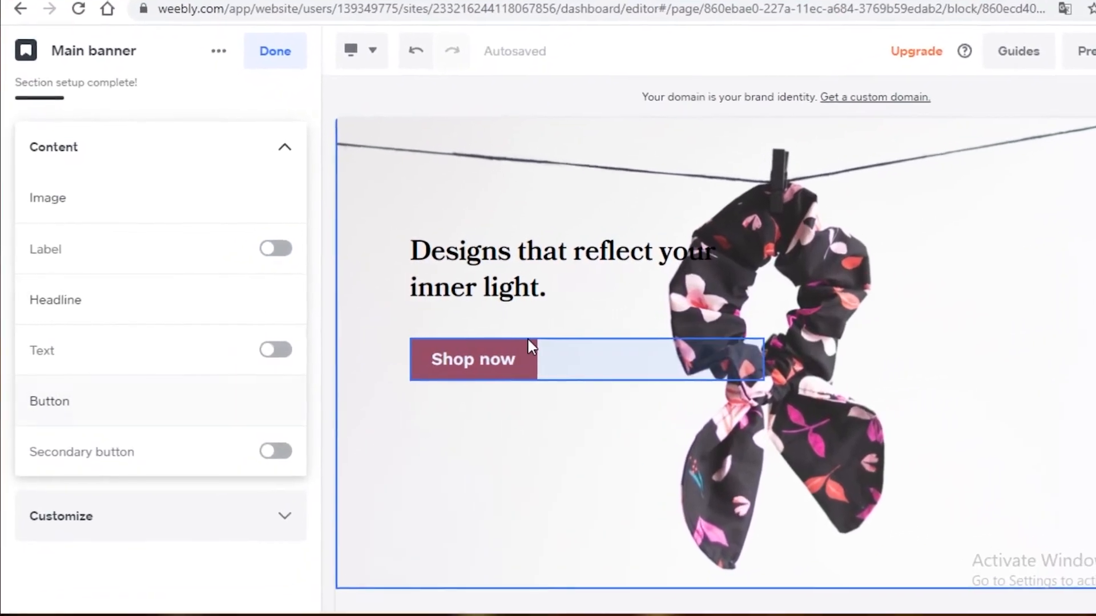
scroll(720, 284, "up", 3)
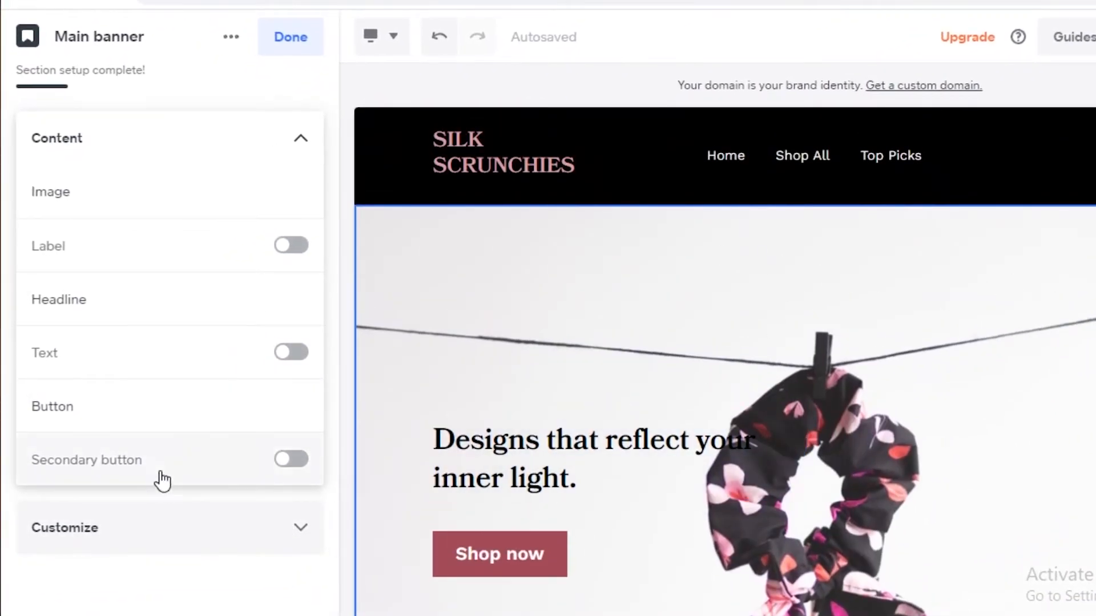
left_click(85, 420)
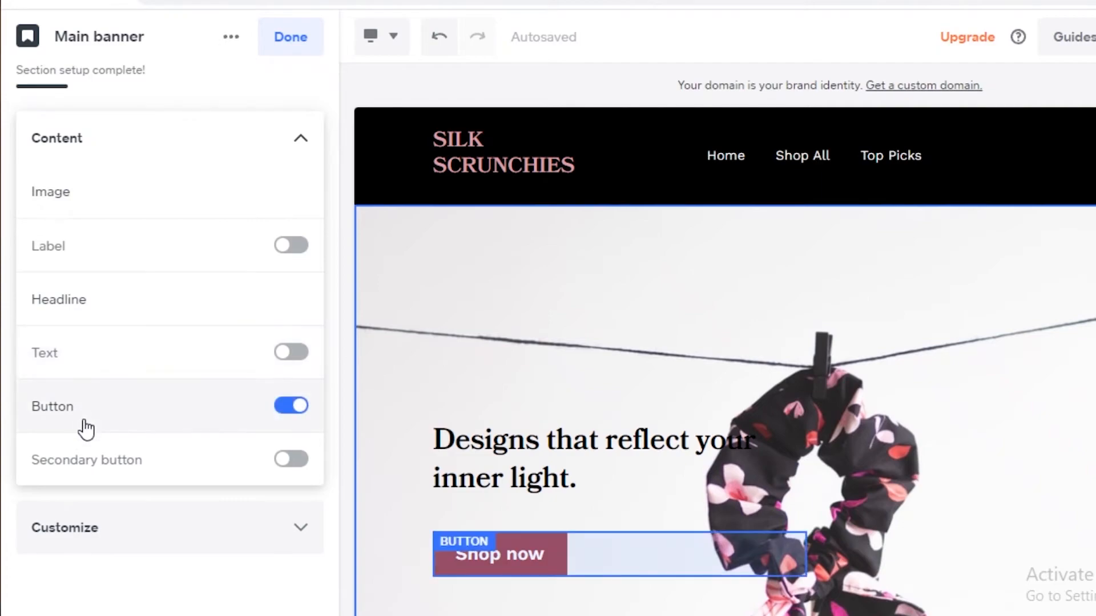
scroll(108, 434, "down", 2)
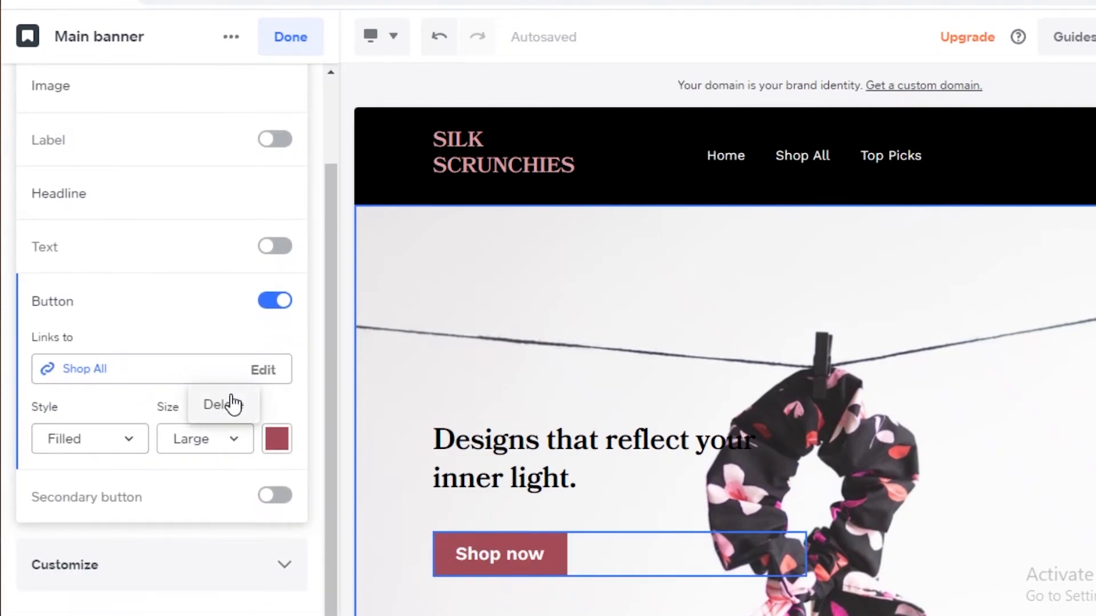
Try to link the Shop now button to a section of the Top Picks standard page.
left_click(260, 376)
left_click(600, 222)
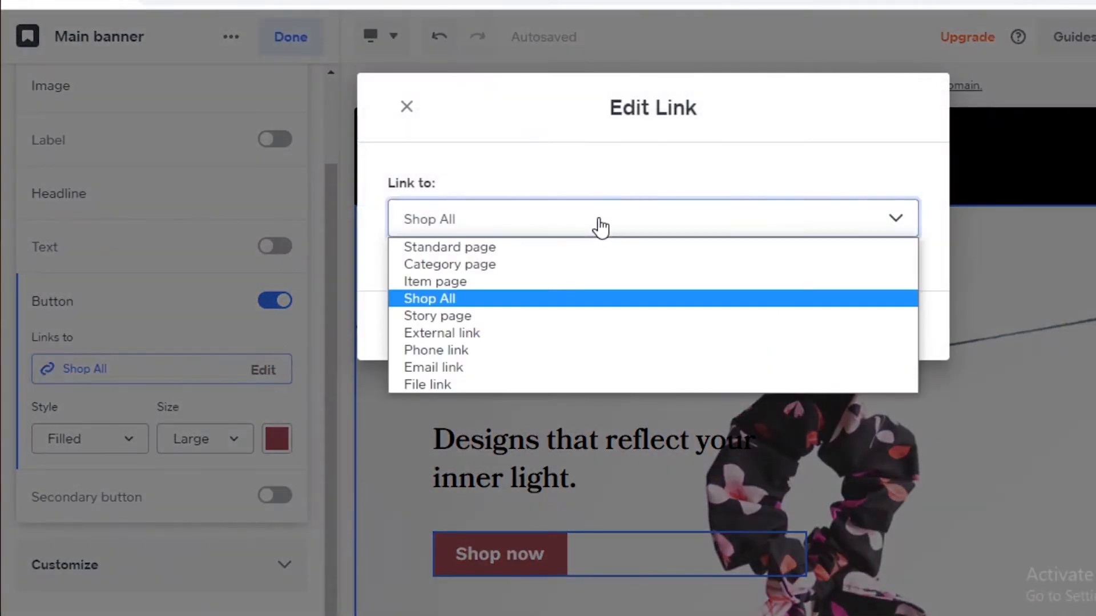
left_click(548, 250)
left_click(474, 315)
left_click(442, 354)
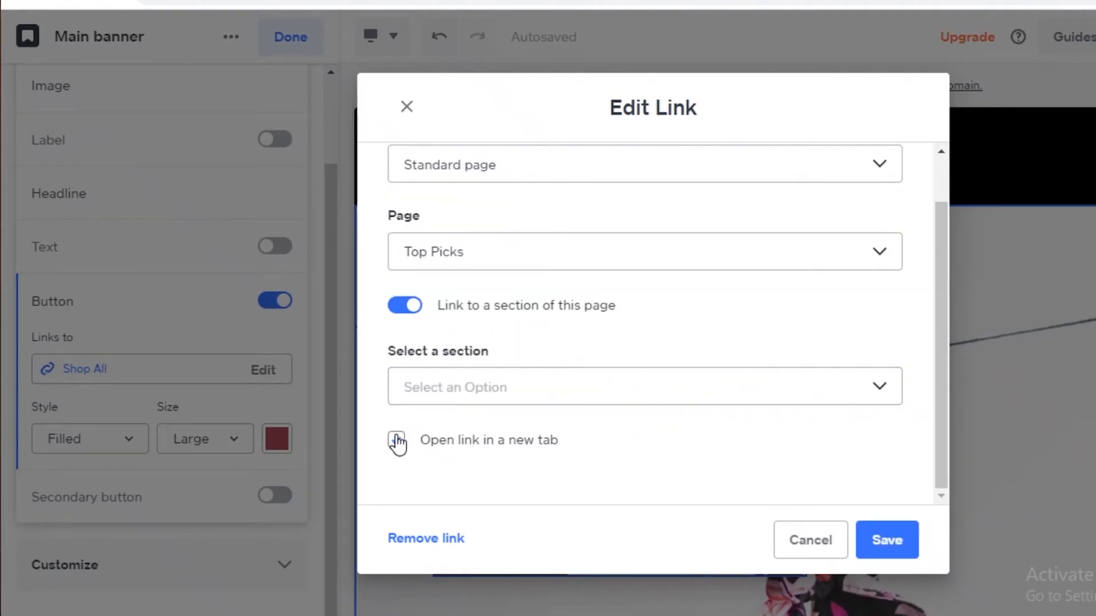
left_click(903, 542)
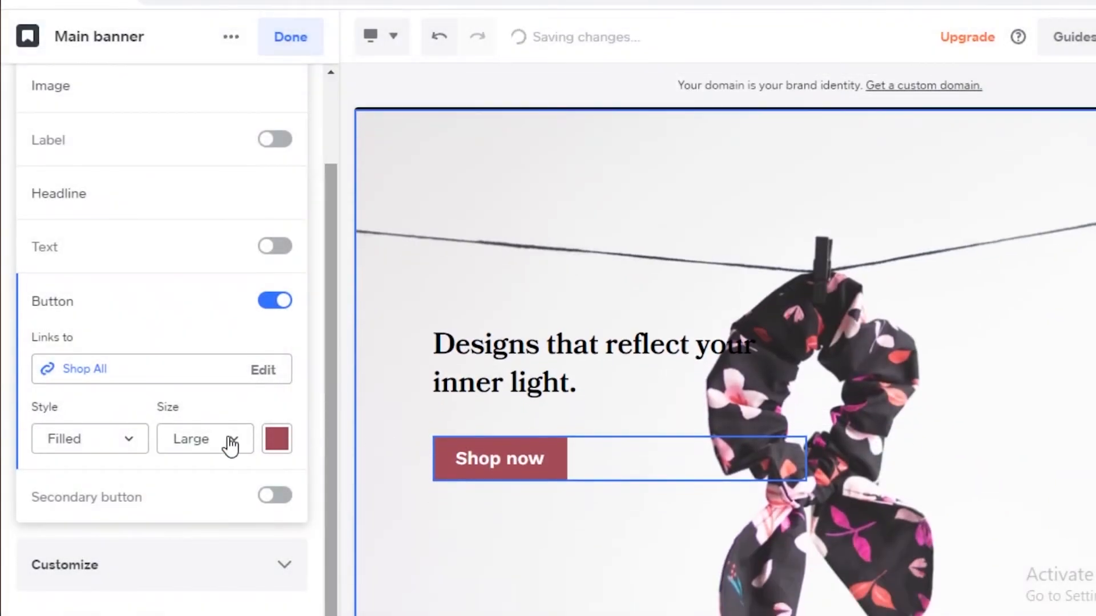
Close the main banner settings and examine the footer section of the Home page.
left_click(291, 37)
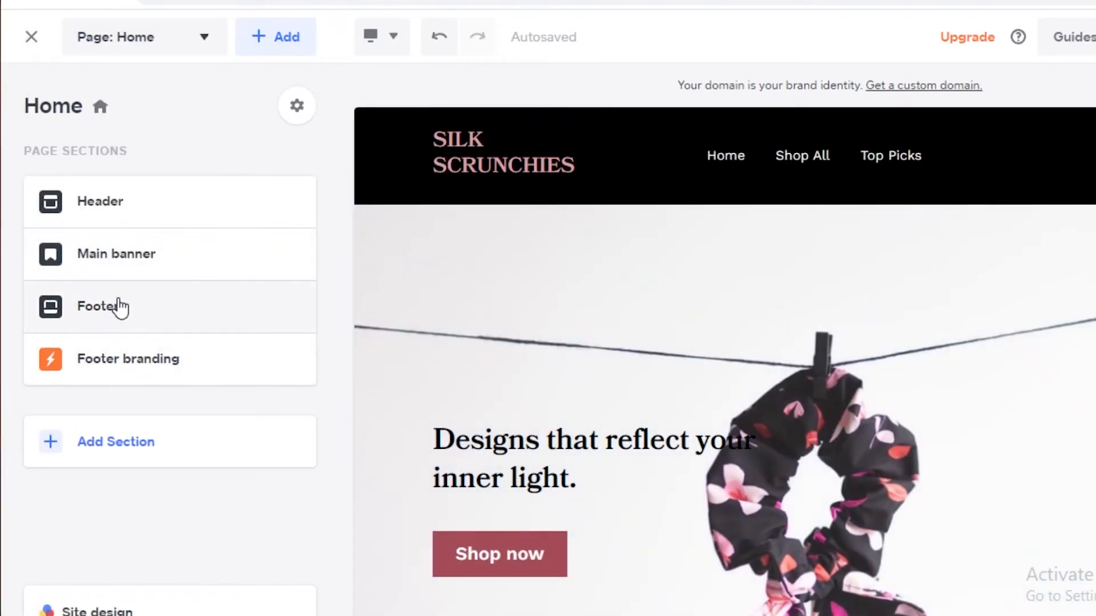
left_click(120, 307)
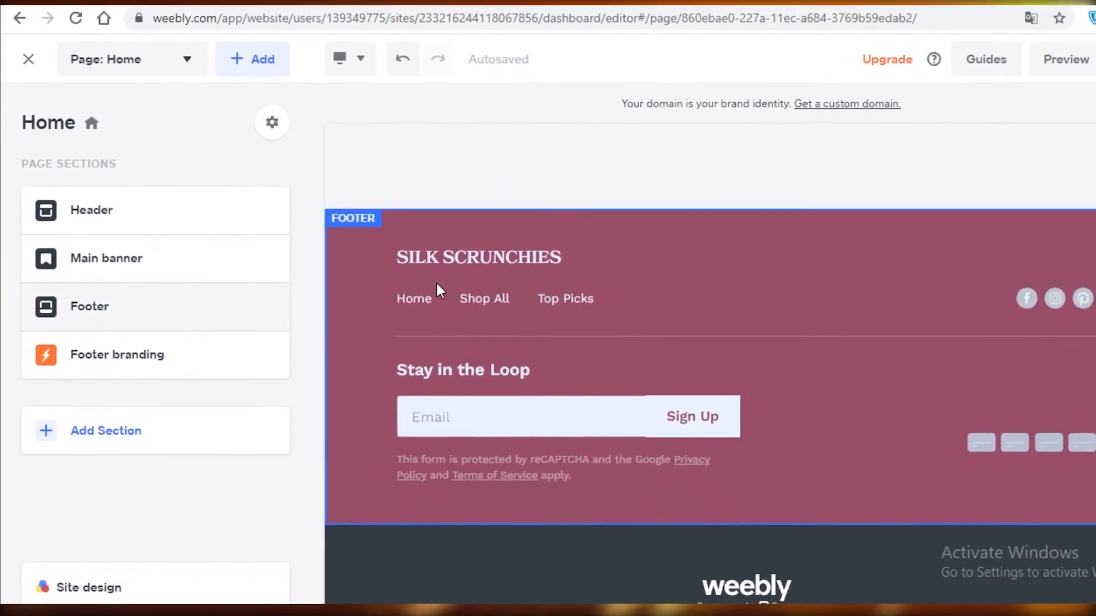
scroll(502, 436, "down", 1)
scroll(746, 423, "up", 2)
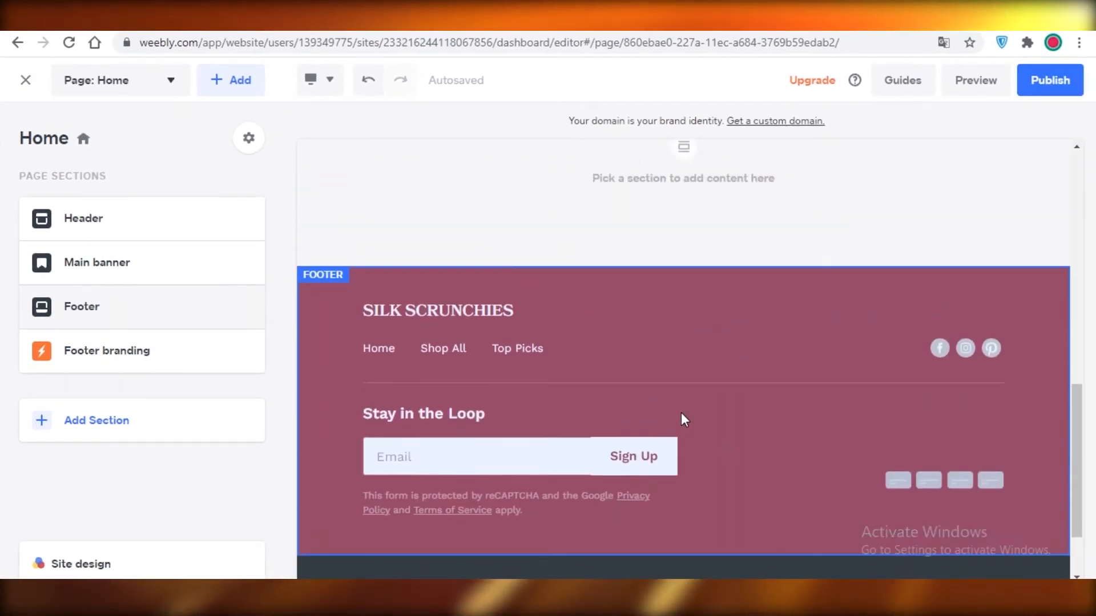
scroll(683, 420, "up", 1)
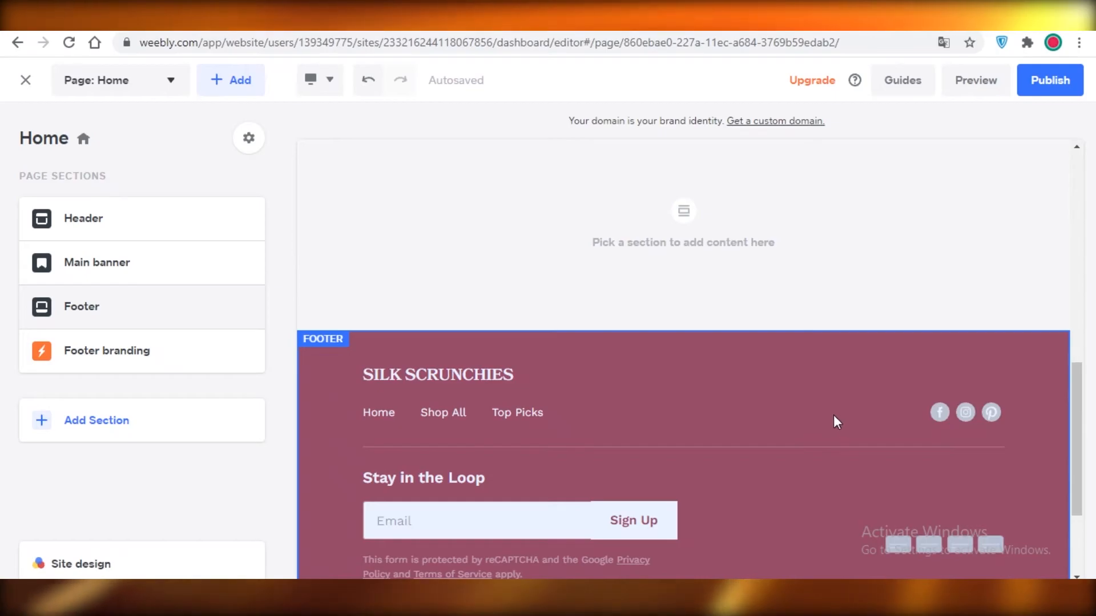
Examine the Home page layout and the section types that can be added, without adding any.
scroll(970, 261, "up", 6)
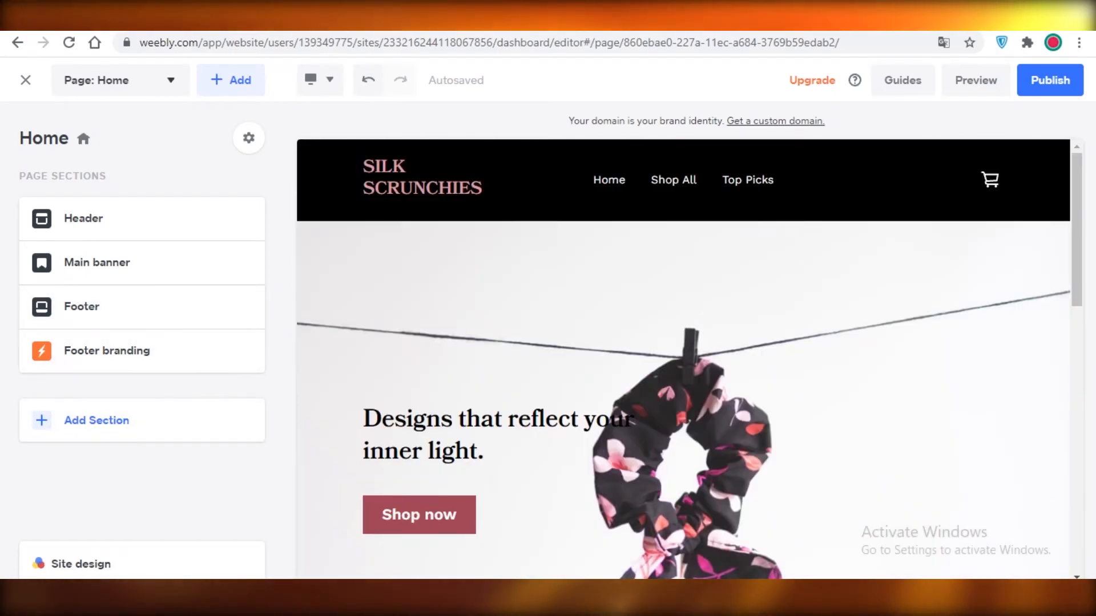
scroll(543, 222, "down", 5)
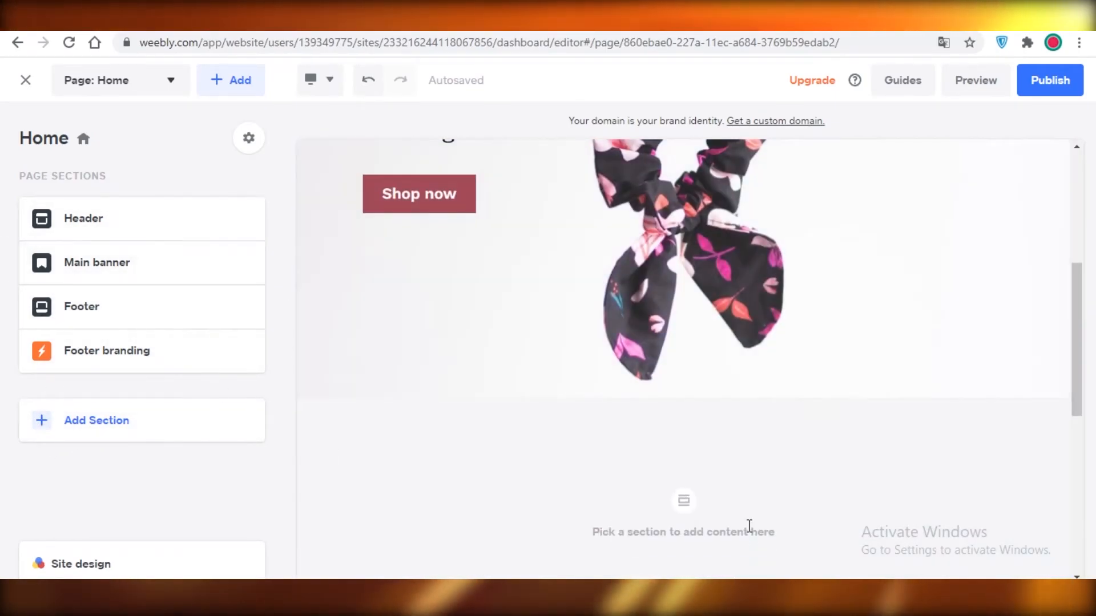
scroll(543, 433, "down", 3)
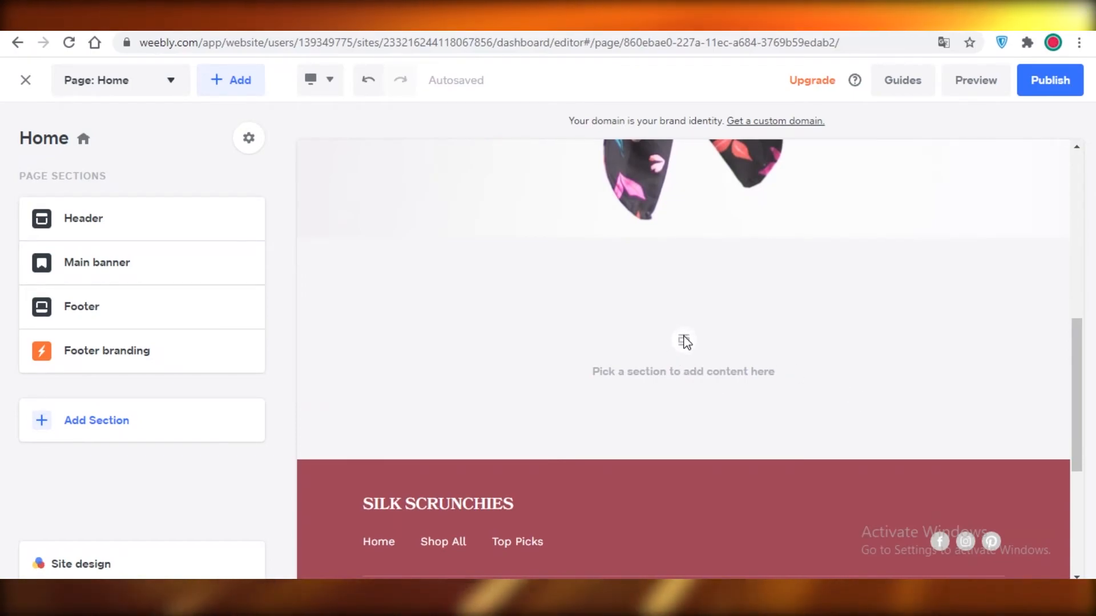
left_click(99, 421)
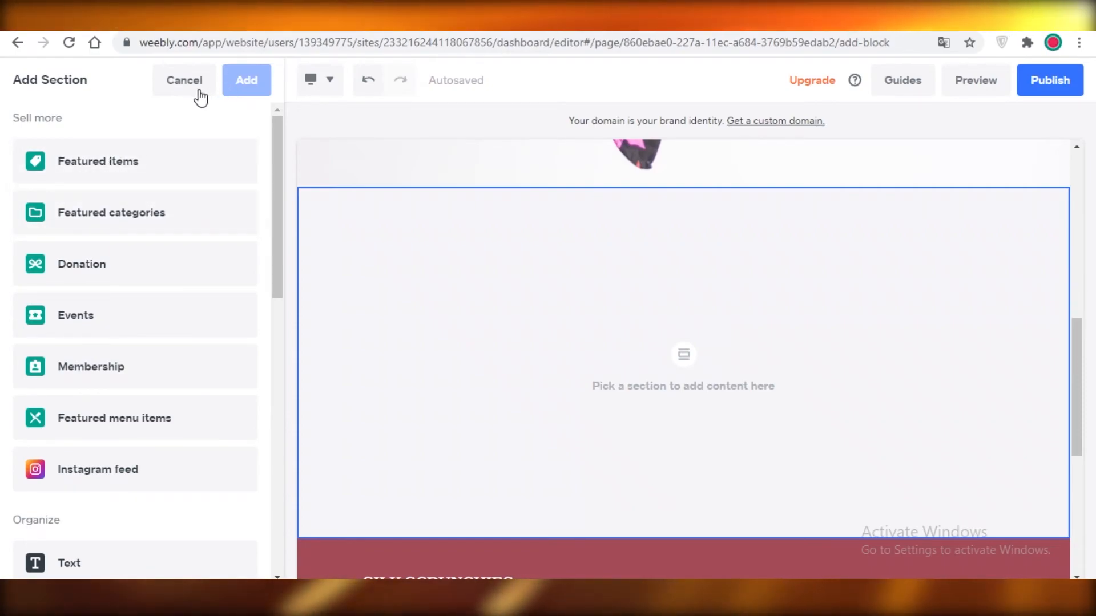
left_click(169, 90)
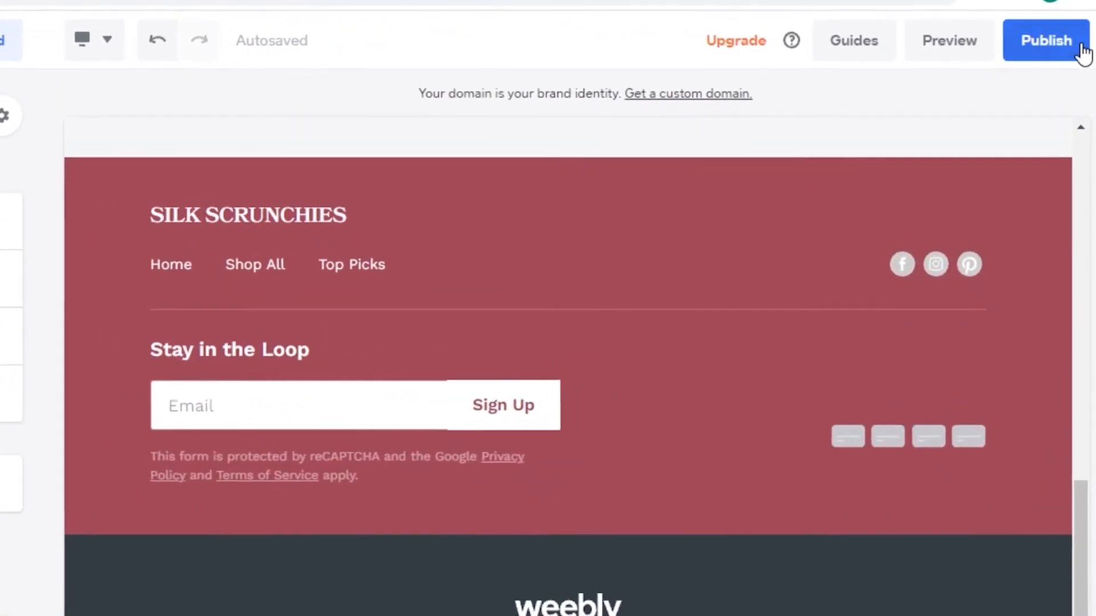
Publish the site and open the live store at silk-scrunchies.weeblysite.com.
left_click(1082, 49)
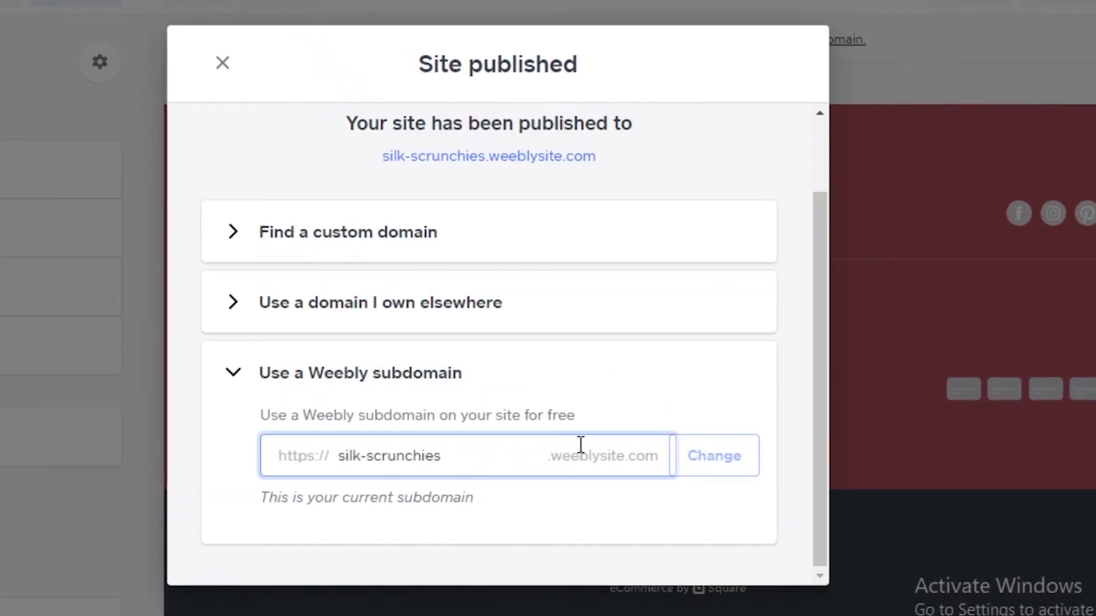
scroll(817, 219, "up", 2)
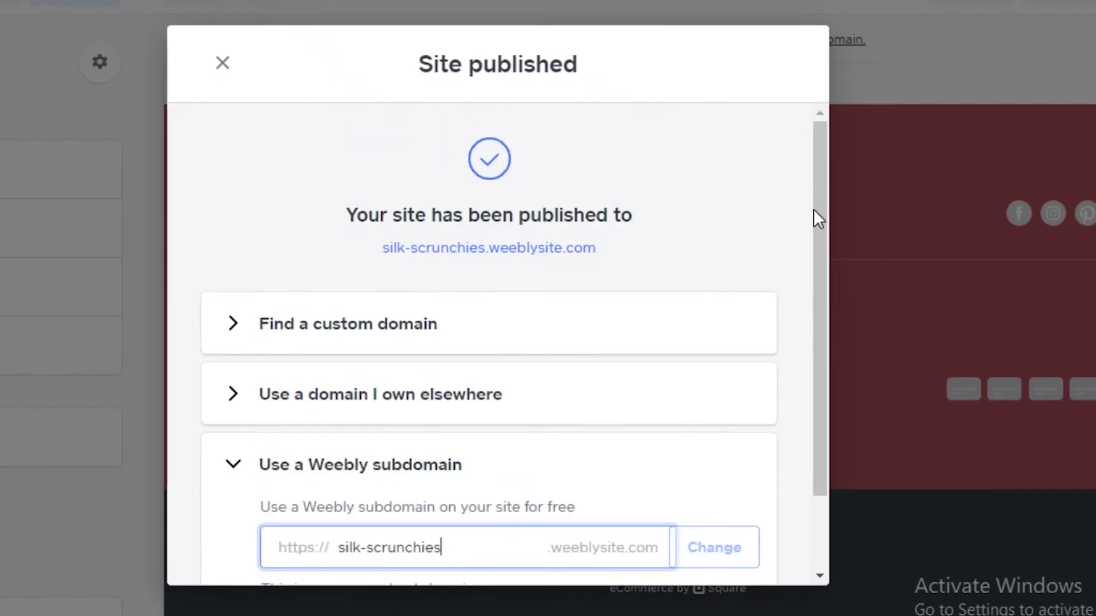
left_click(524, 250)
Test the Shop now button on the live home page and check the address of the page it opens.
scroll(370, 210, "down", 10)
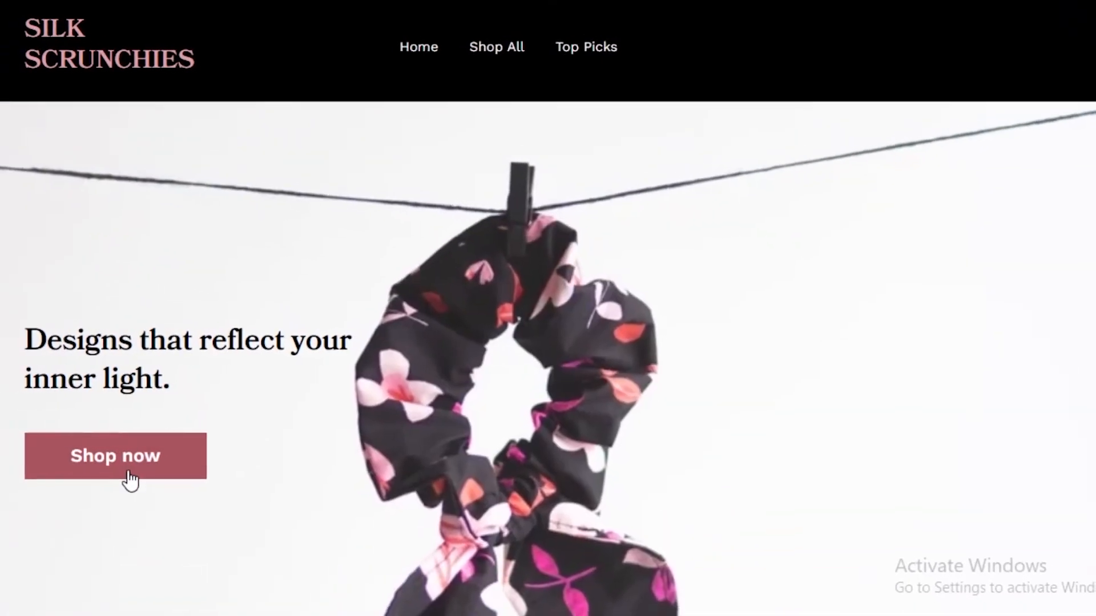
left_click(188, 451)
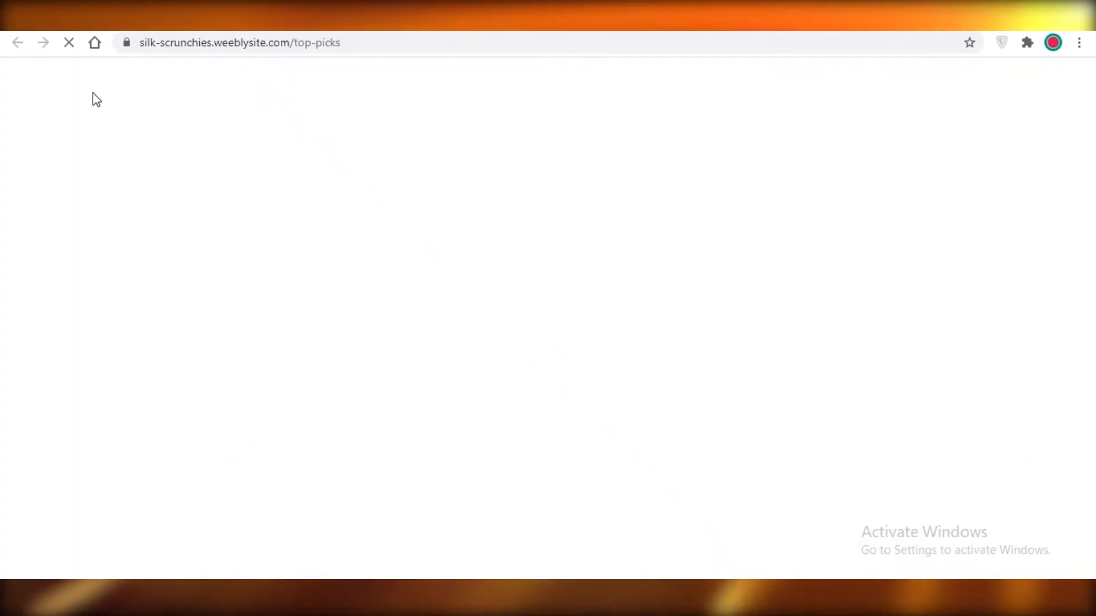
left_click_drag(295, 43, 403, 48)
left_click(364, 45)
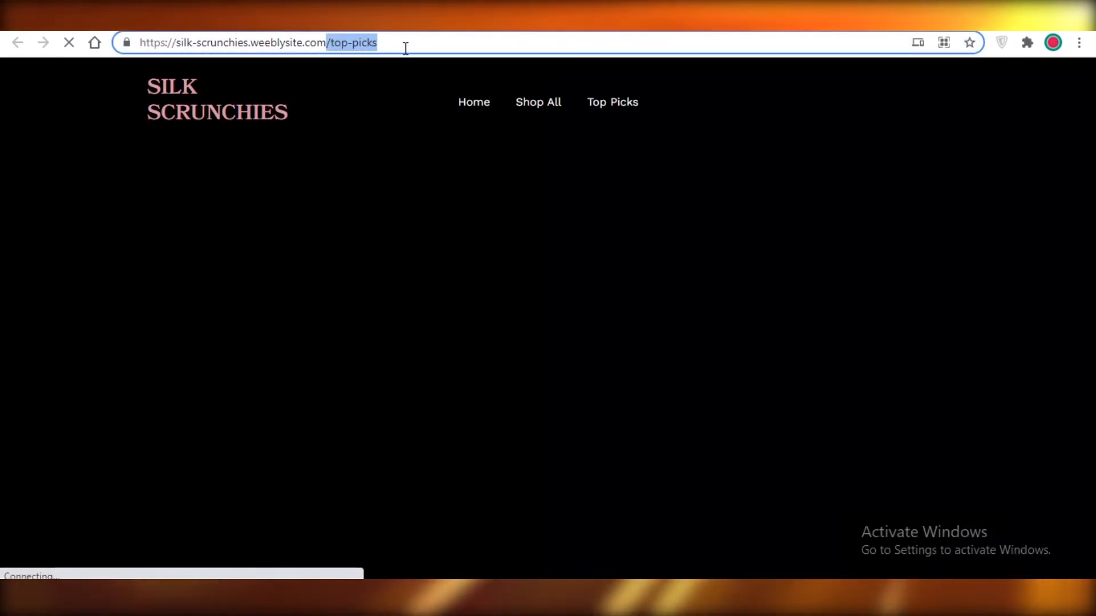
left_click_drag(296, 46, 334, 43)
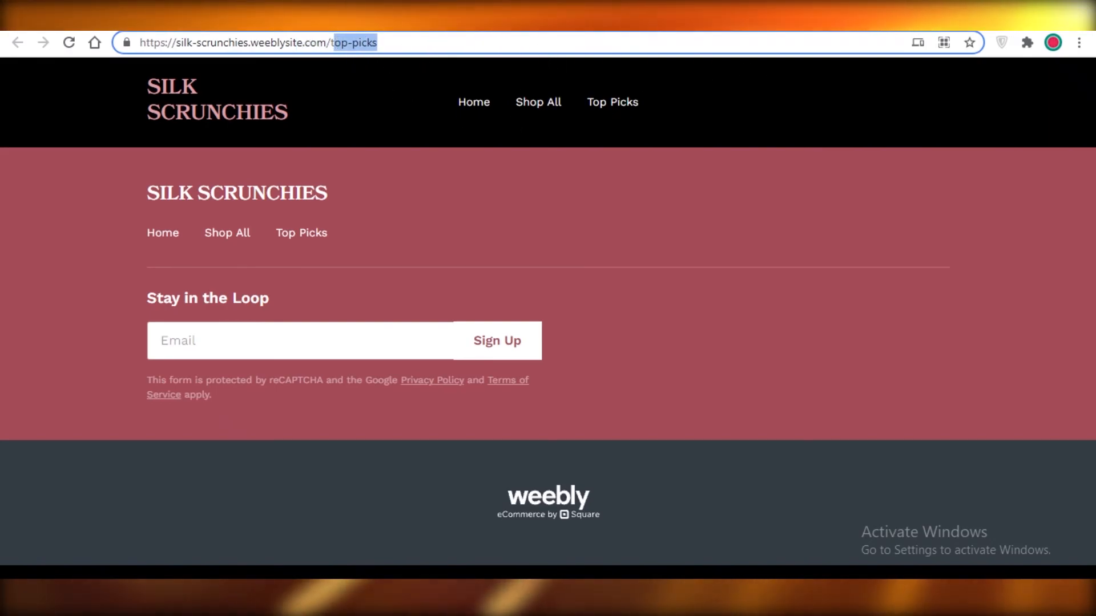
Return to the site editor, close the Site published dialog and go to the store's dashboard overview.
key("ctrl+shift+Tab")
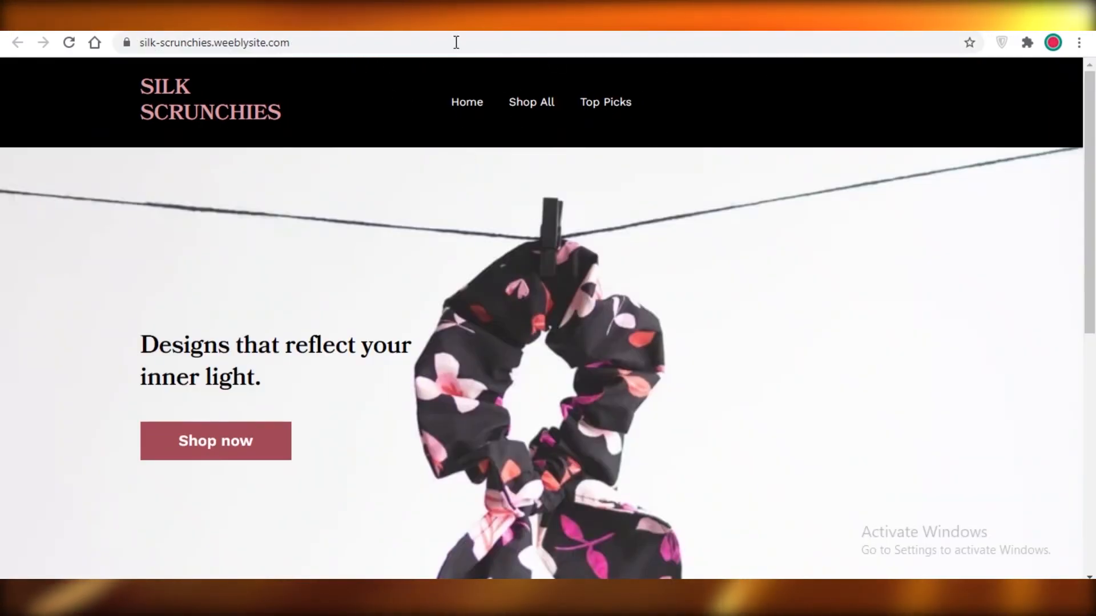
left_click(474, 22)
left_click(371, 21)
left_click(474, 23)
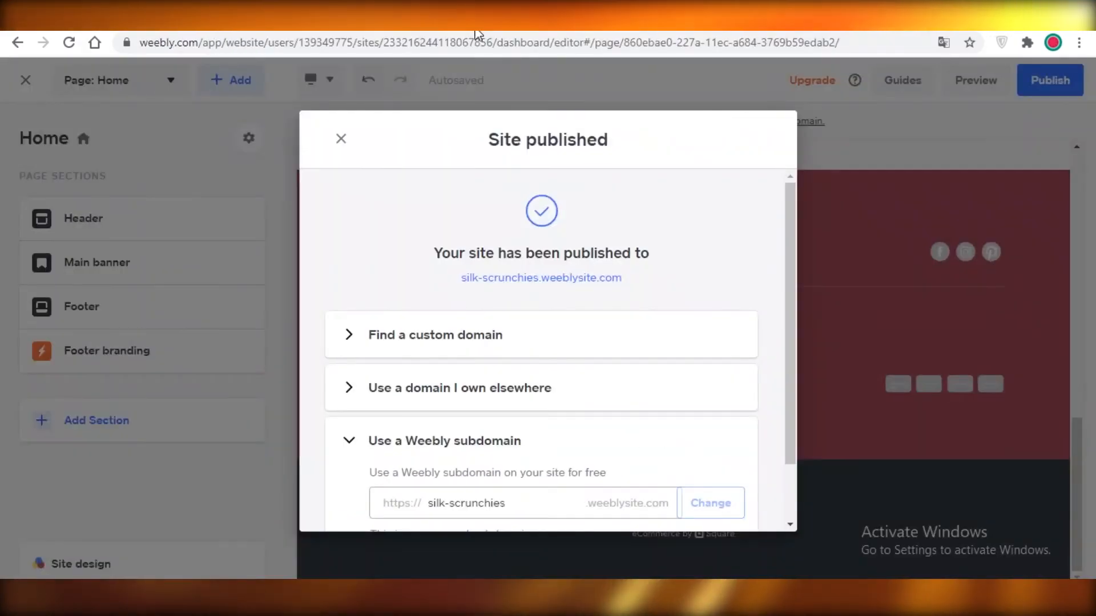
left_click(341, 140)
left_click(565, 23)
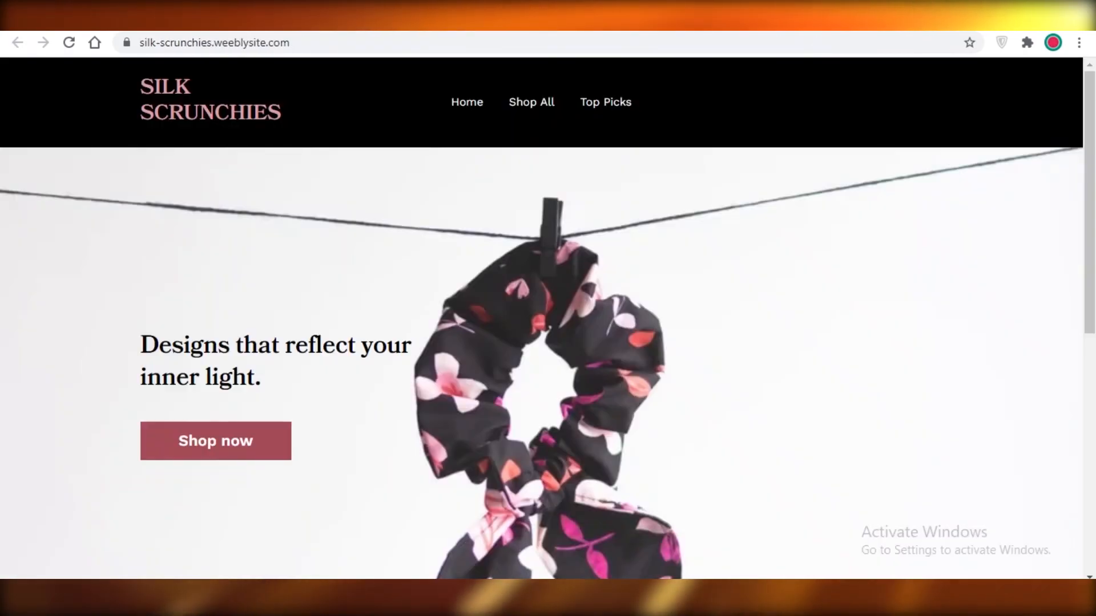
left_click(475, 23)
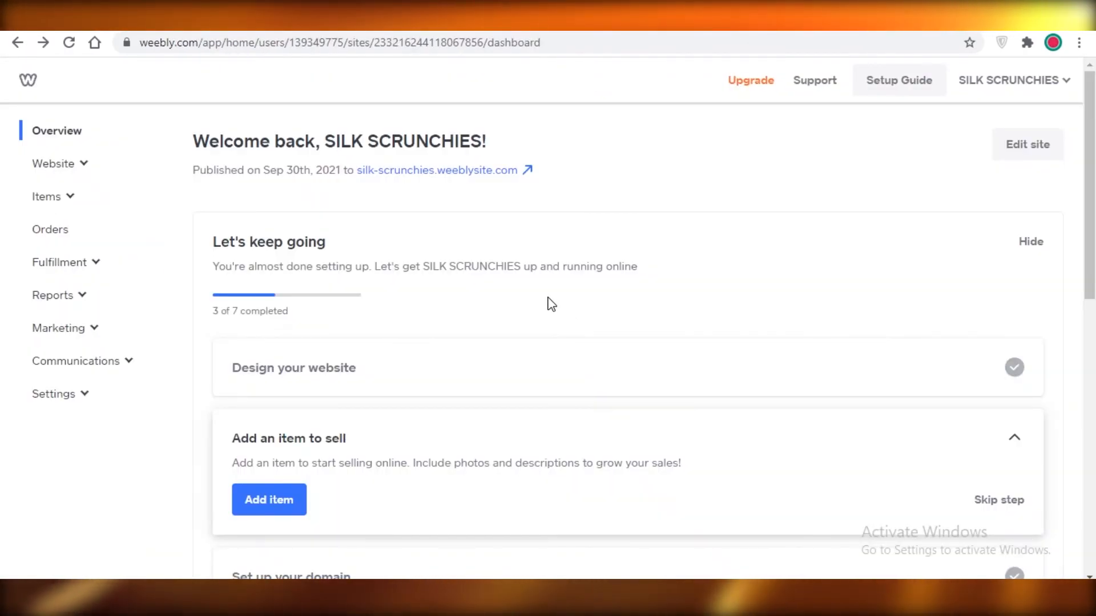
Review the store setup checklist on the dashboard overview, from website design to payment, shipping, taxes and publishing.
scroll(525, 280, "down", 3)
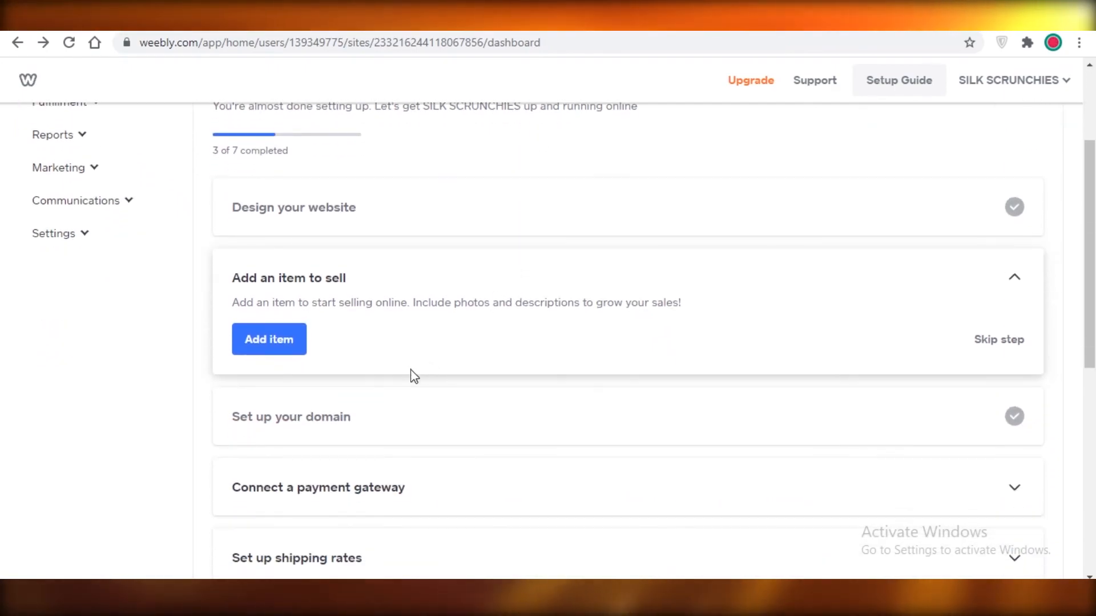
scroll(34, 343, "up", 3)
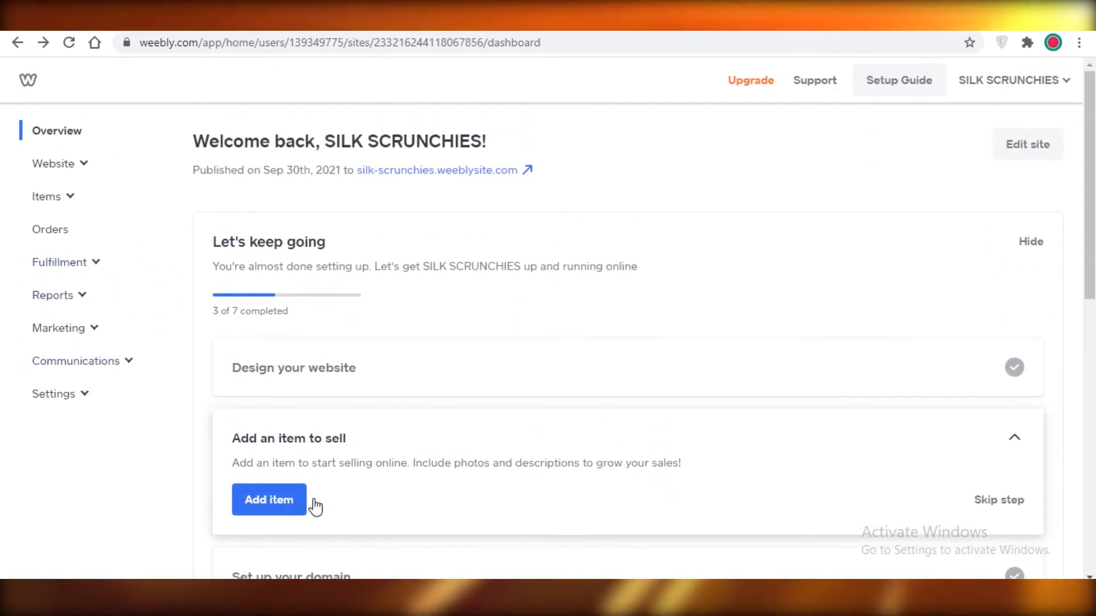
scroll(343, 457, "down", 5)
scroll(314, 394, "down", 3)
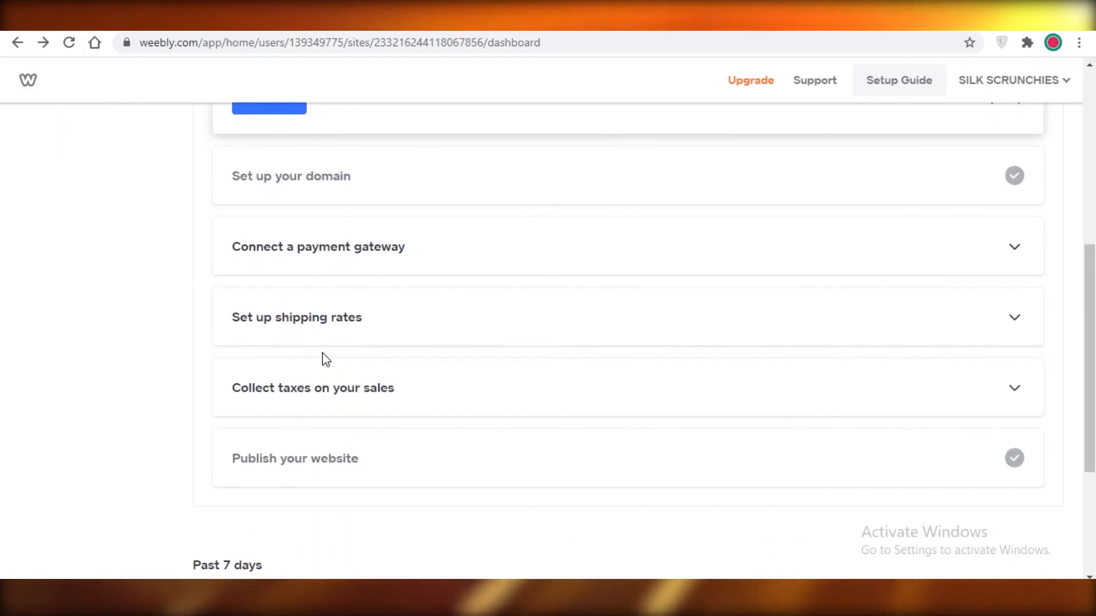
scroll(314, 359, "up", 6)
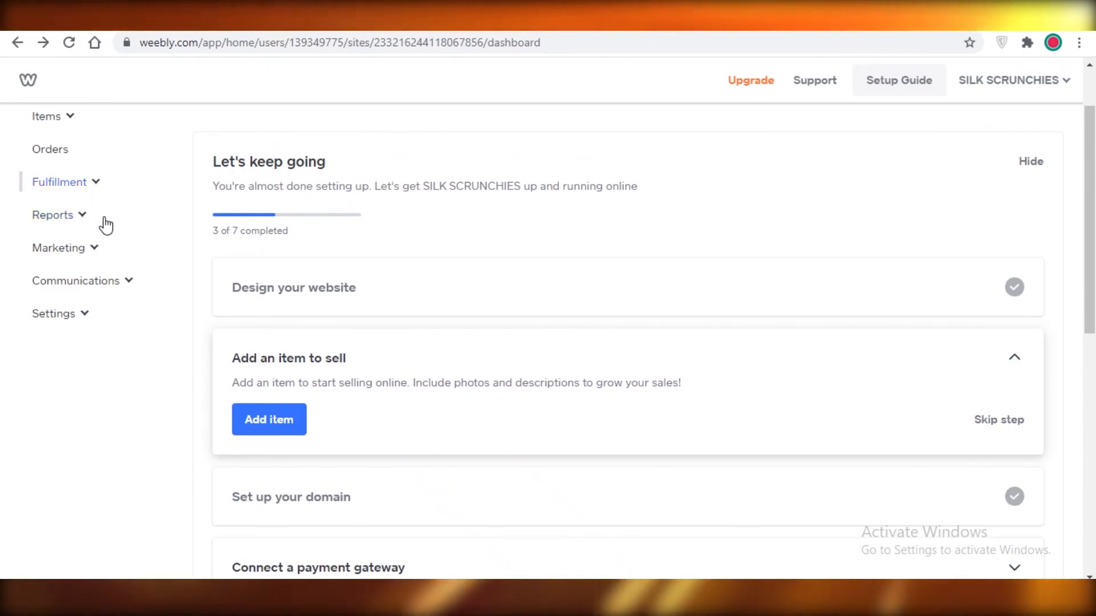
scroll(108, 245, "down", 2)
scroll(112, 269, "up", 3)
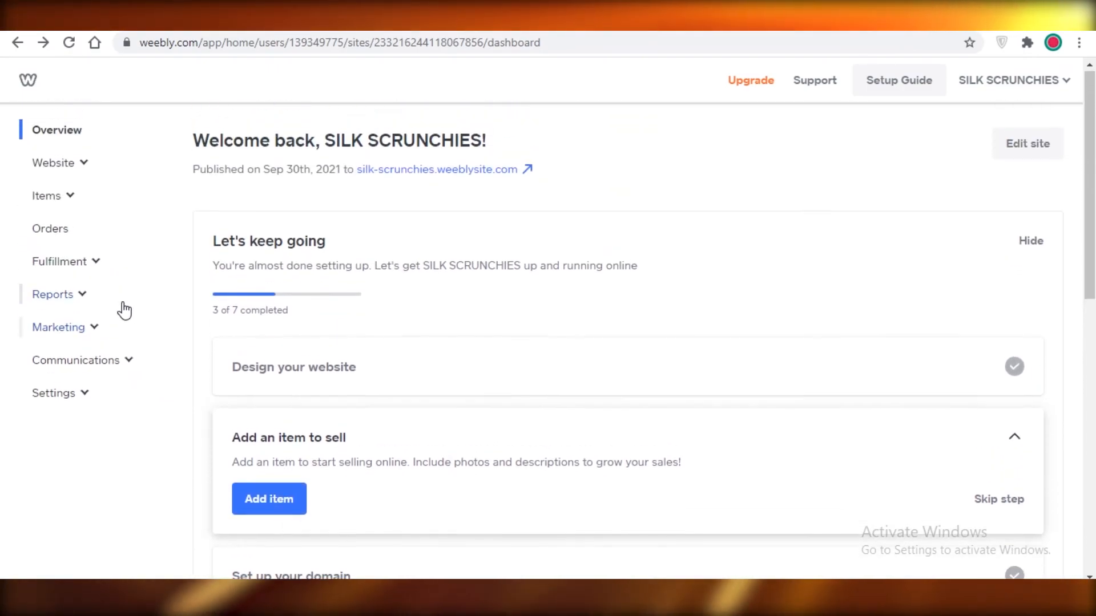
Expand the Marketing, Reports and Fulfillment groups of the dashboard navigation to examine their options.
left_click(88, 358)
left_click(62, 327)
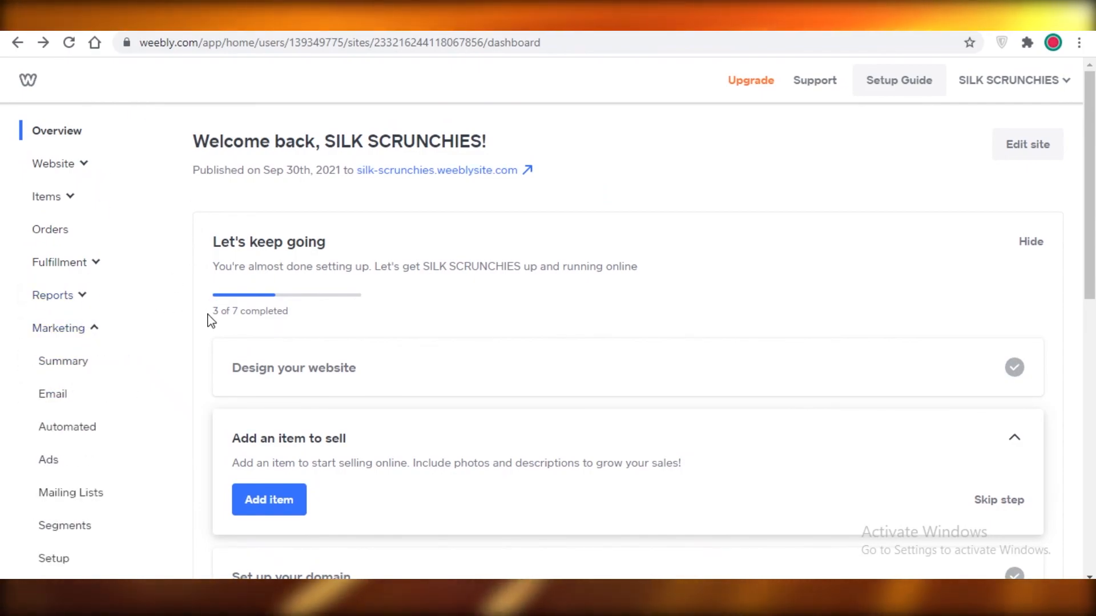
left_click(84, 291)
left_click(82, 265)
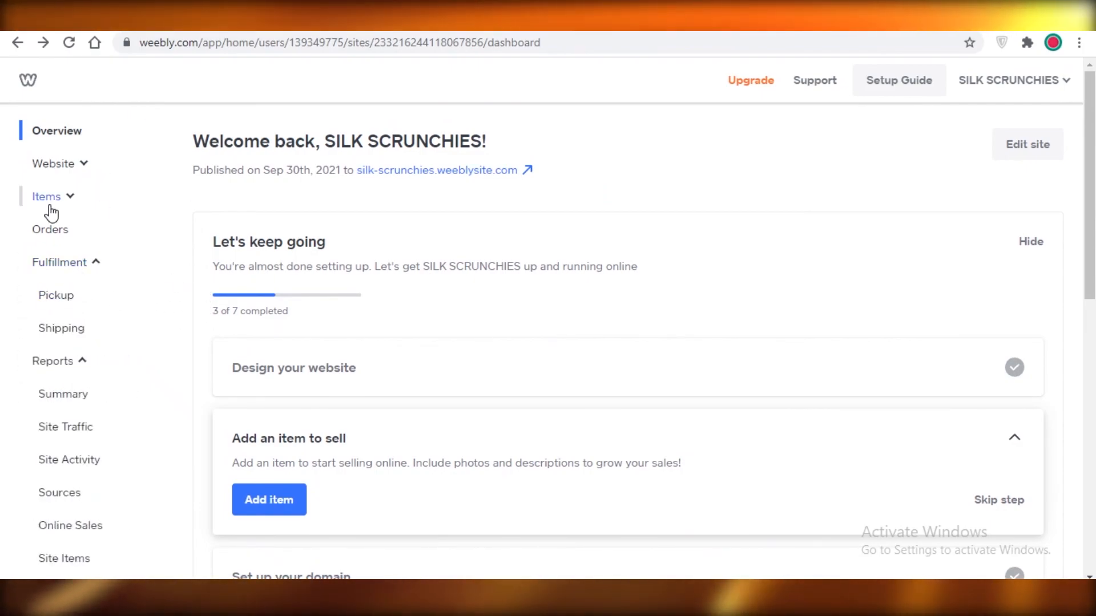